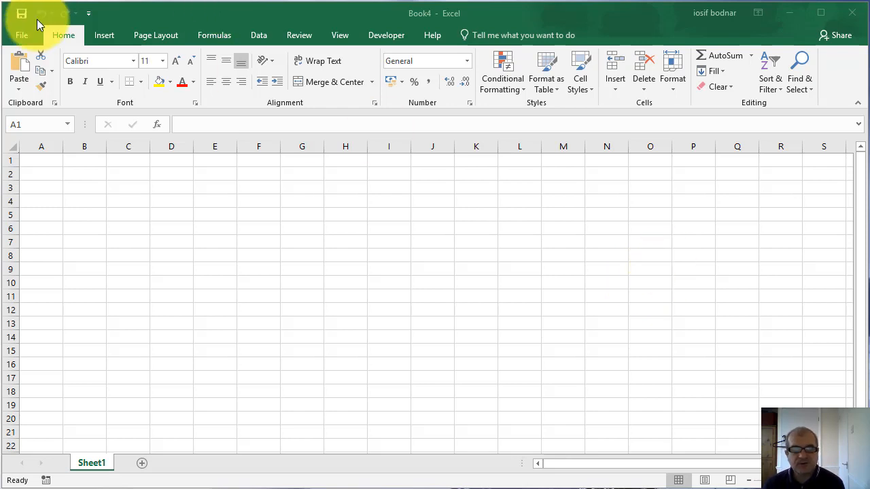
Examine the recent workbooks list from the newest entries down to the oldest and back
click(22, 38)
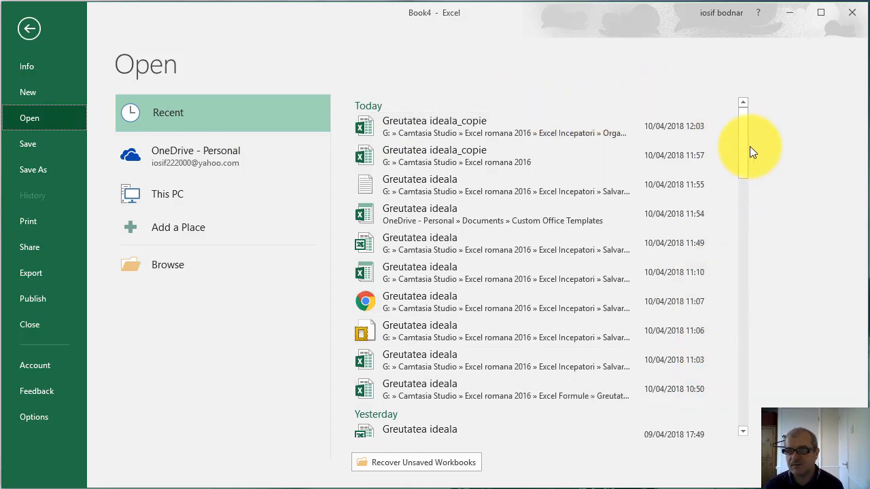
mouse_move(744, 140)
mouse_down()
mouse_move(739, 410)
mouse_move(746, 129)
mouse_up()
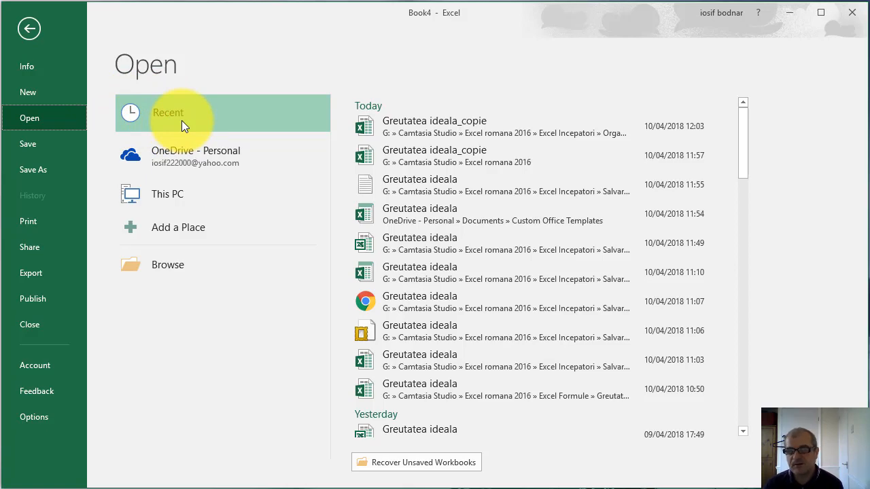
mouse_move(743, 131)
mouse_down()
mouse_move(745, 382)
mouse_move(746, 130)
mouse_up()
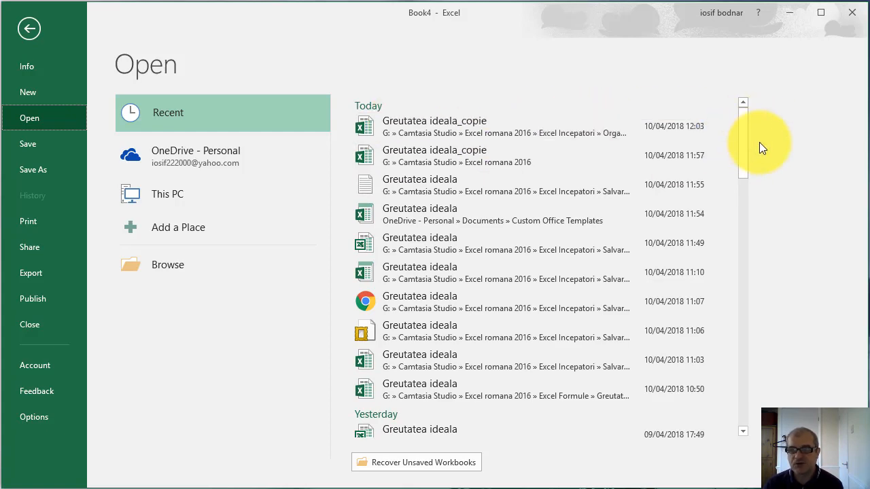
drag(743, 141, 734, 427)
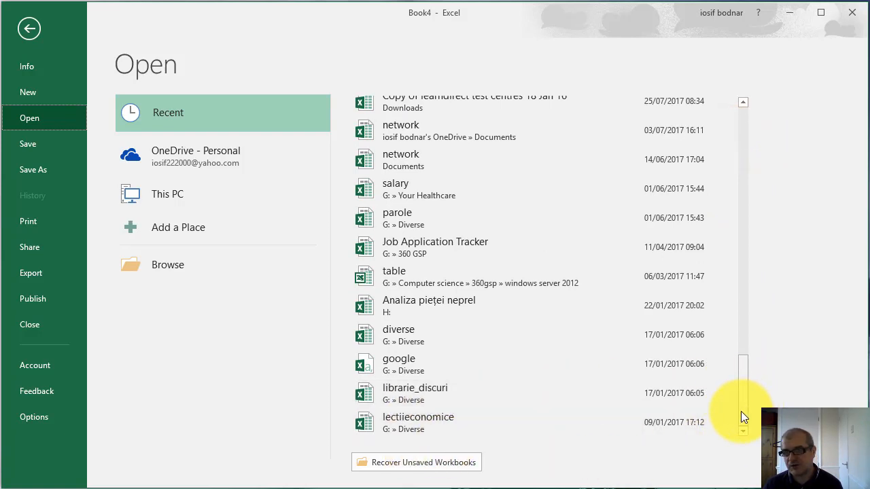
mouse_move(741, 411)
mouse_down()
mouse_move(740, 121)
mouse_move(735, 405)
mouse_up()
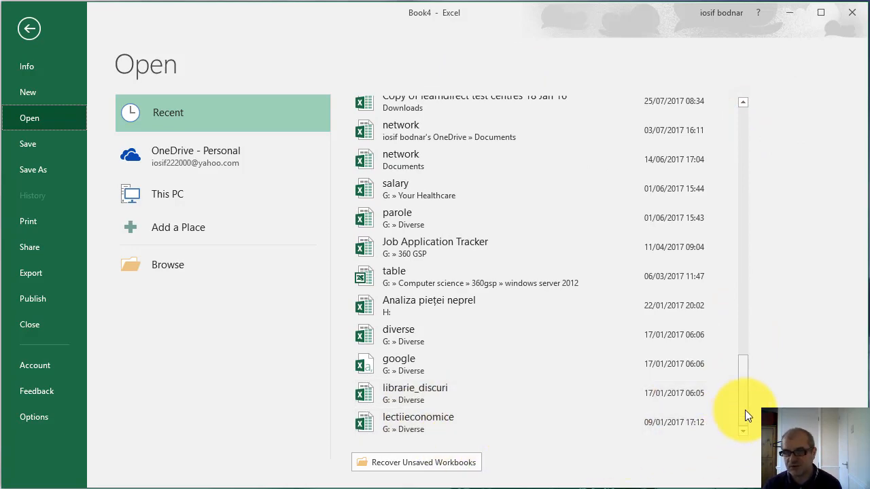
drag(745, 410, 738, 157)
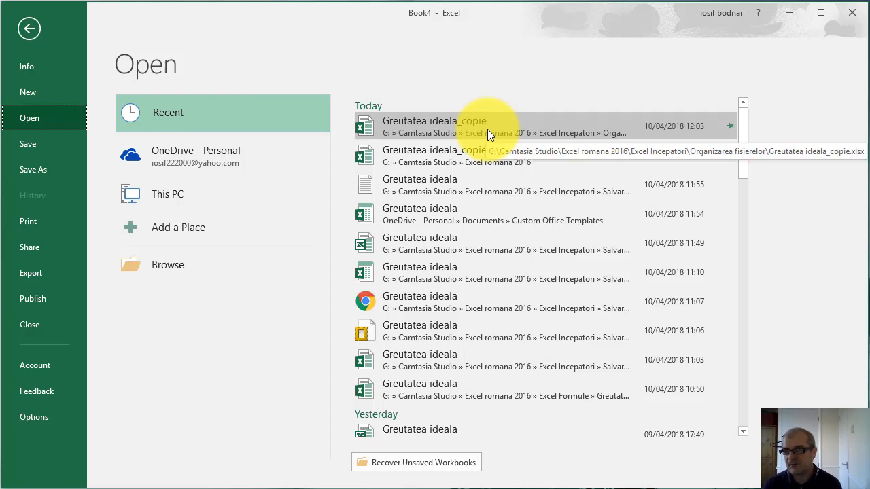
click(744, 143)
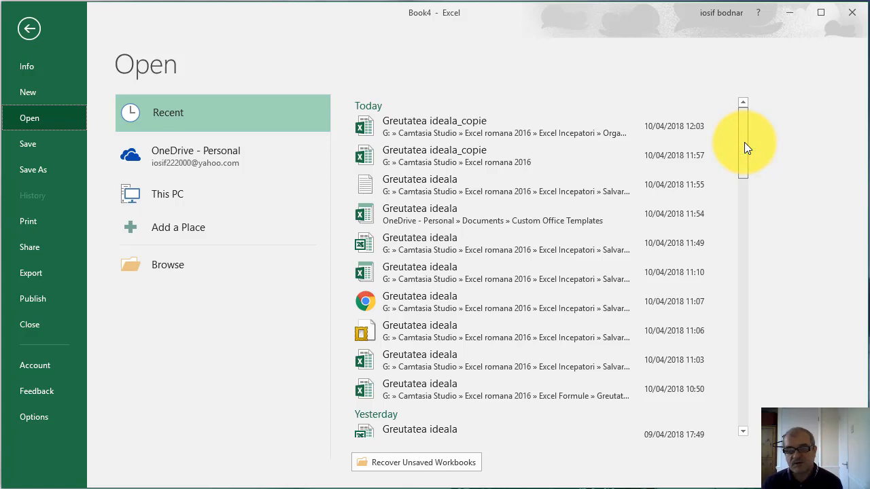
Browse for a workbook, look over the available drives and folders in the file dialog, and close it
click(159, 267)
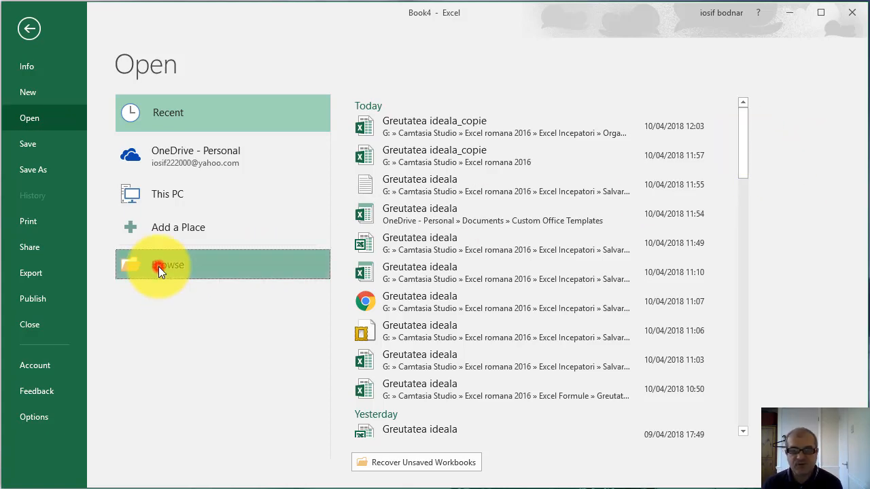
click(231, 17)
drag(231, 17, 306, 63)
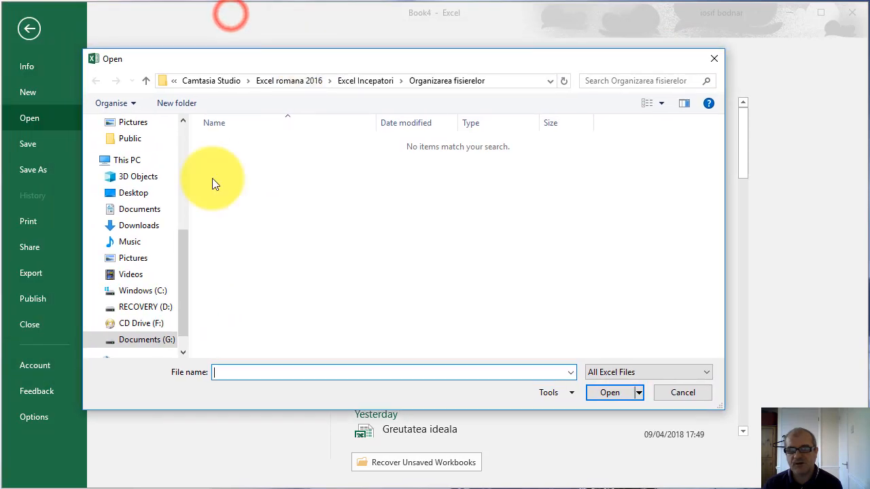
drag(180, 304, 190, 331)
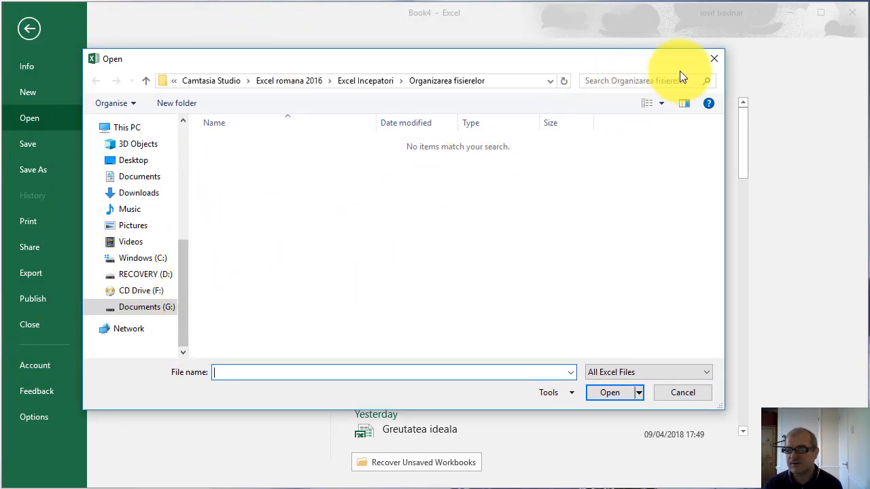
click(714, 58)
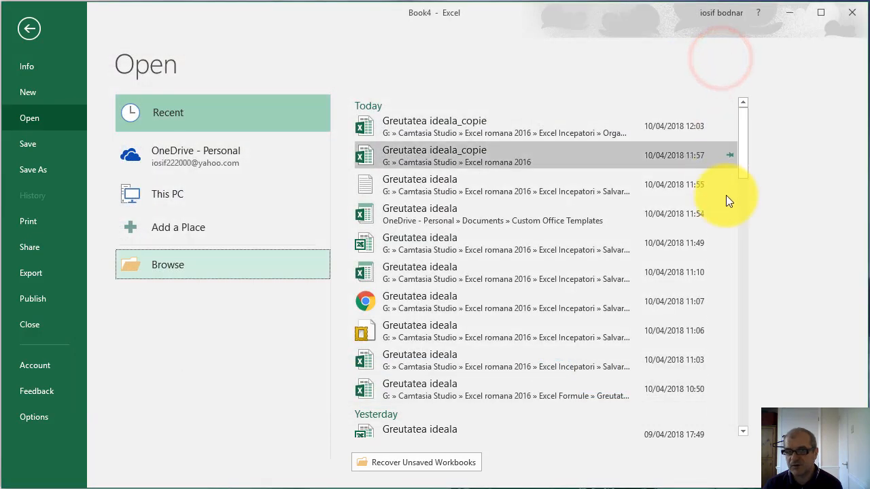
Open the recent Greutatea ideala workbook dated 10/04/2018 11:49, move its window fully into view, and close it
scroll(741, 158, down, 1)
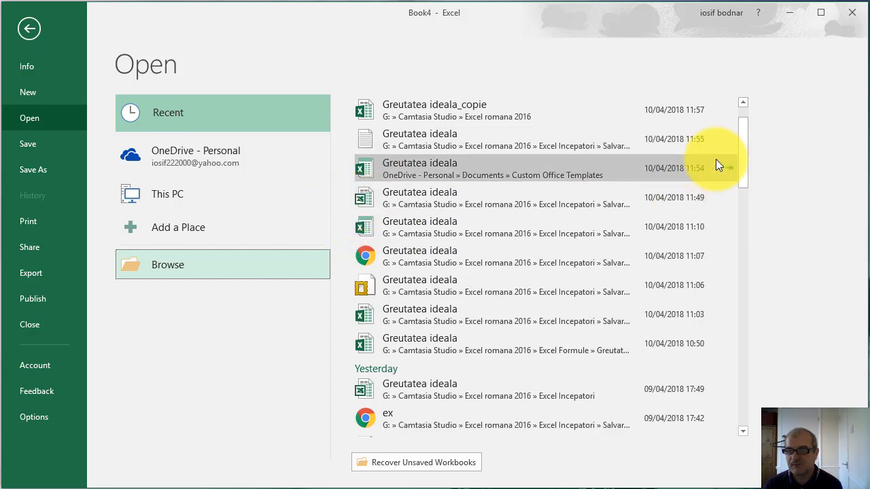
drag(744, 163, 742, 138)
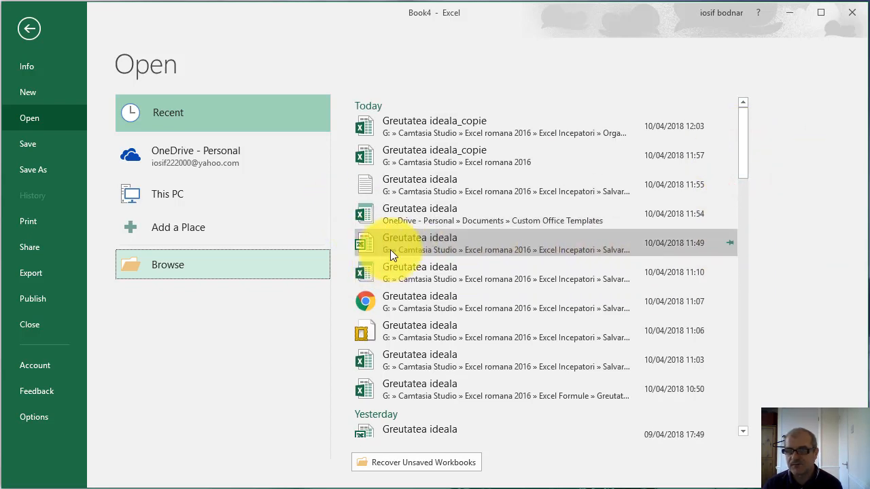
click(447, 245)
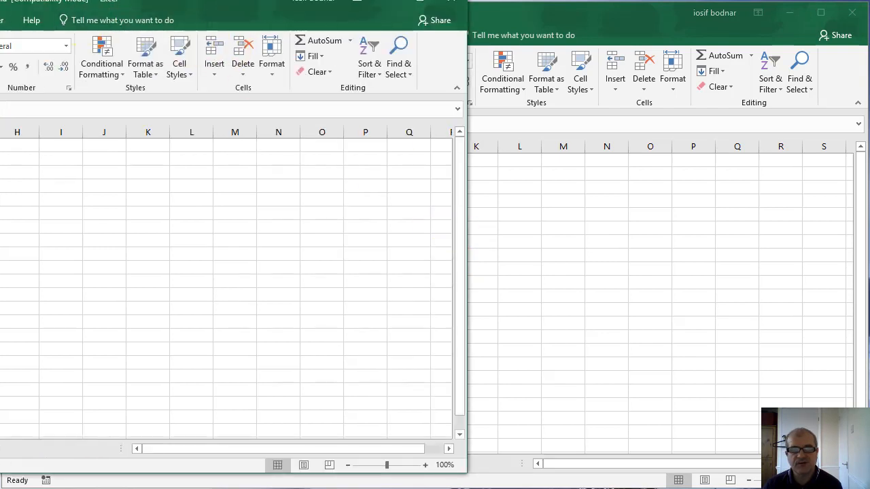
drag(0, 3, 248, 10)
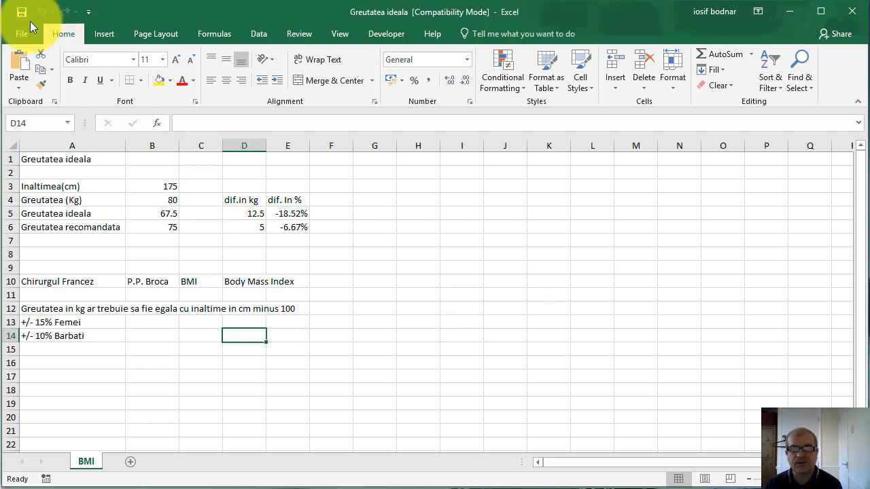
click(854, 14)
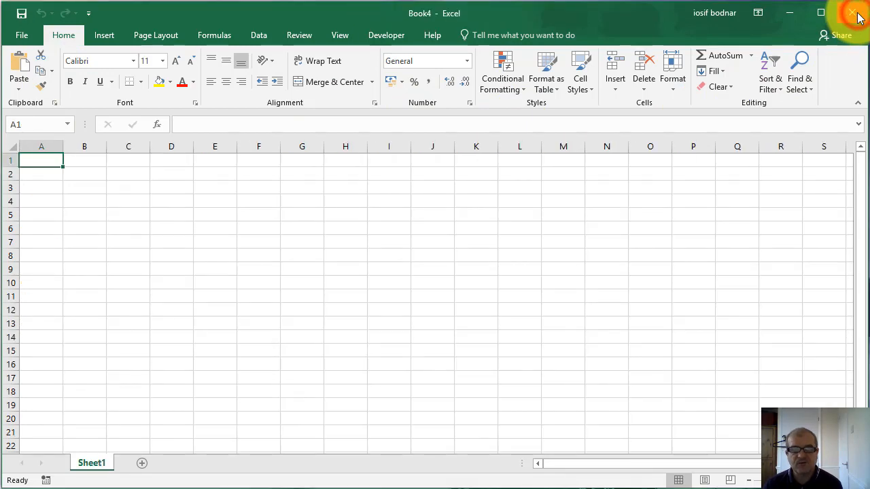
Try to open the SimplusiRapidCalendar workbook from the recent files
click(21, 39)
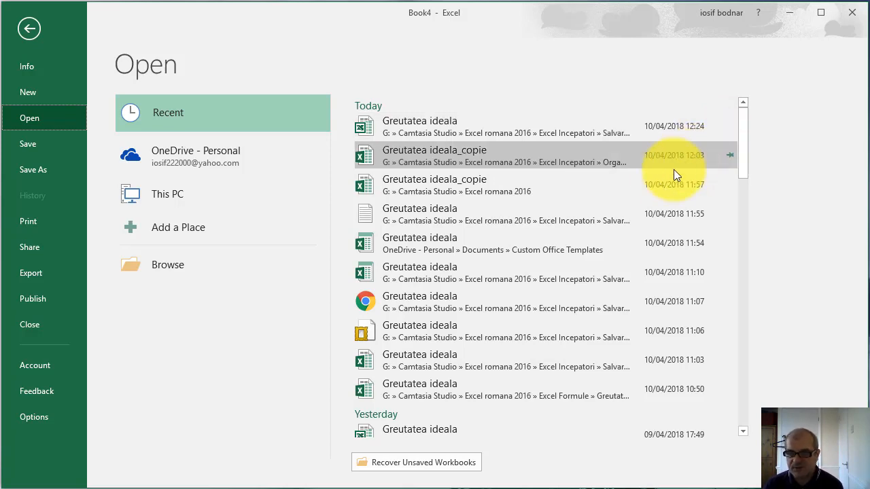
click(742, 432)
click(742, 432)
scroll(742, 432, down, 3)
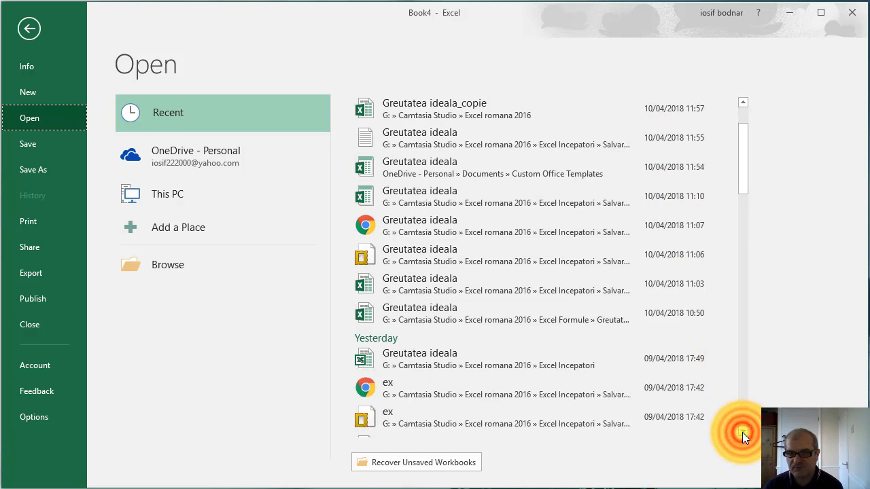
click(742, 432)
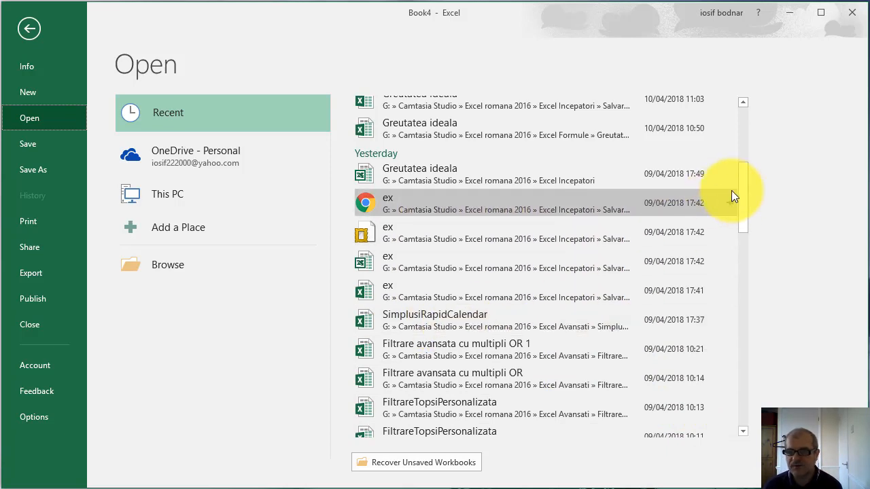
drag(742, 205, 746, 236)
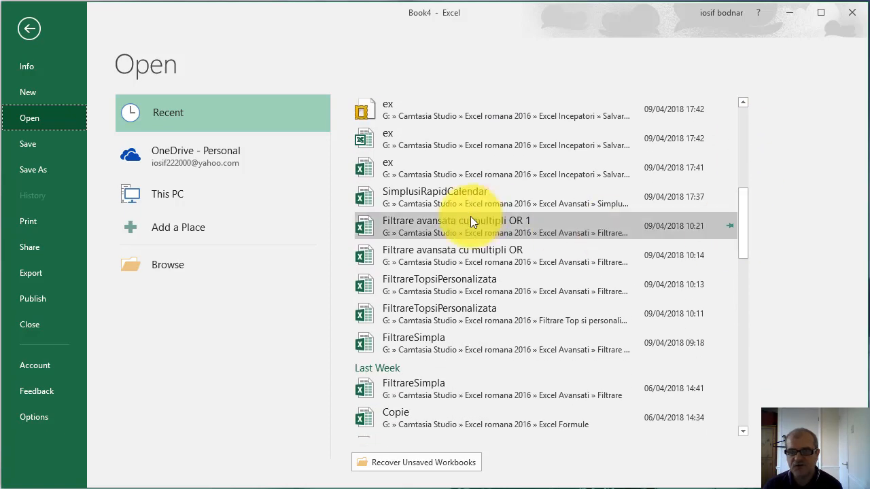
click(448, 194)
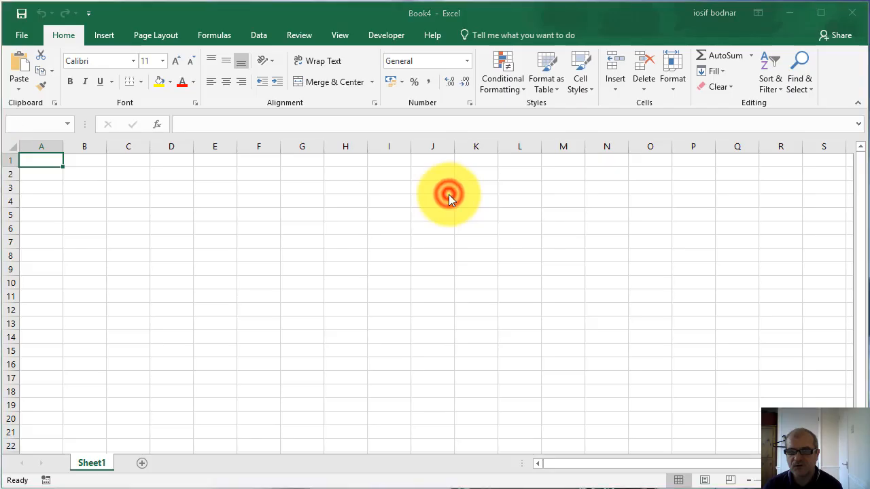
click(216, 348)
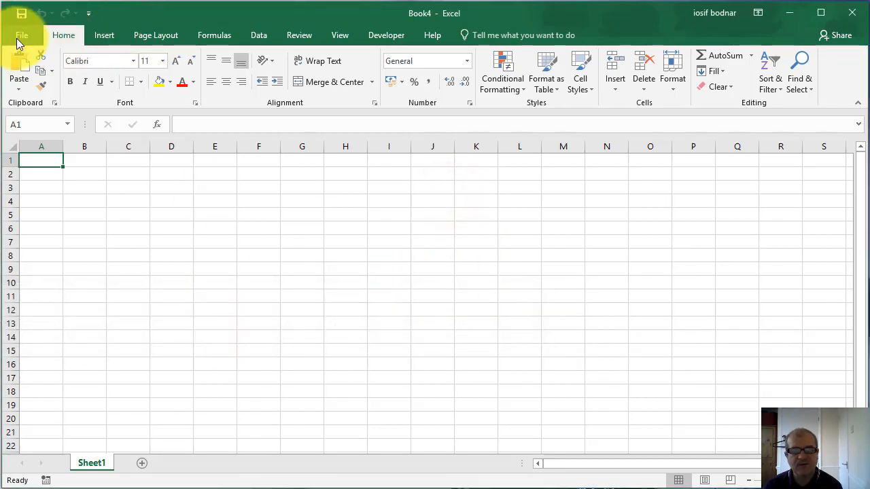
Open last week's FiltrareSimpla workbook from the Excel Avansati » Filtrare folder through the recent files
click(18, 36)
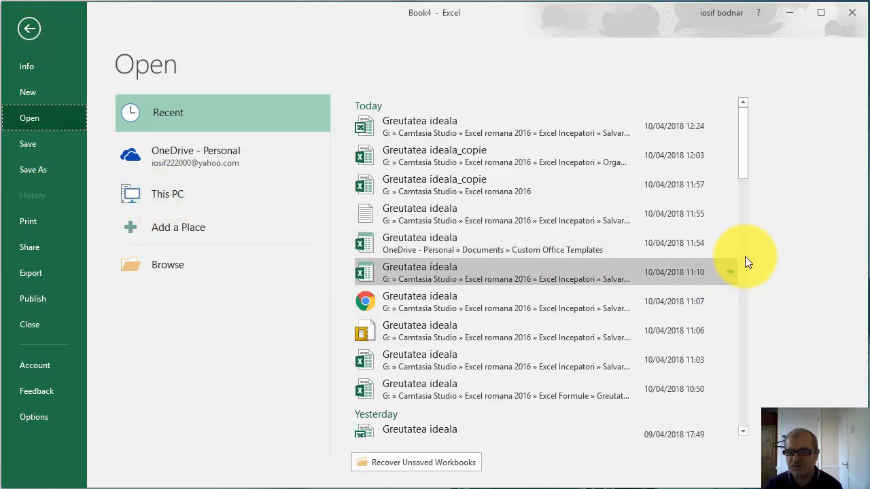
drag(742, 161, 752, 256)
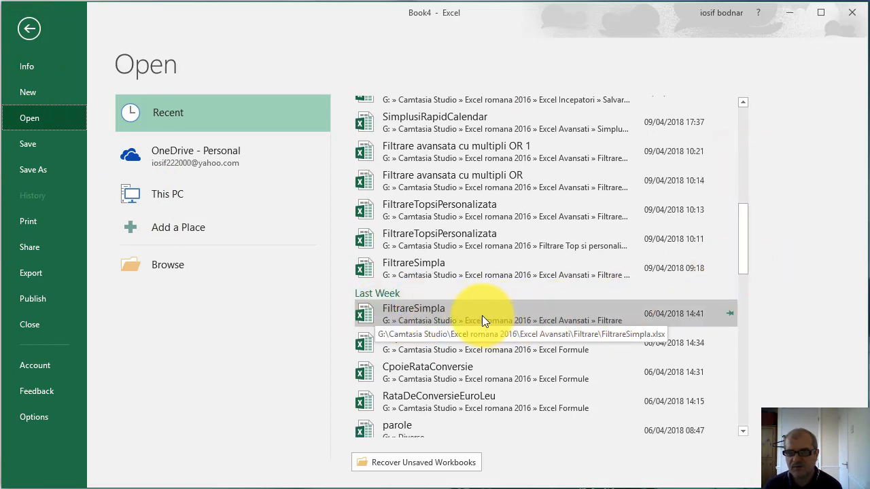
click(460, 315)
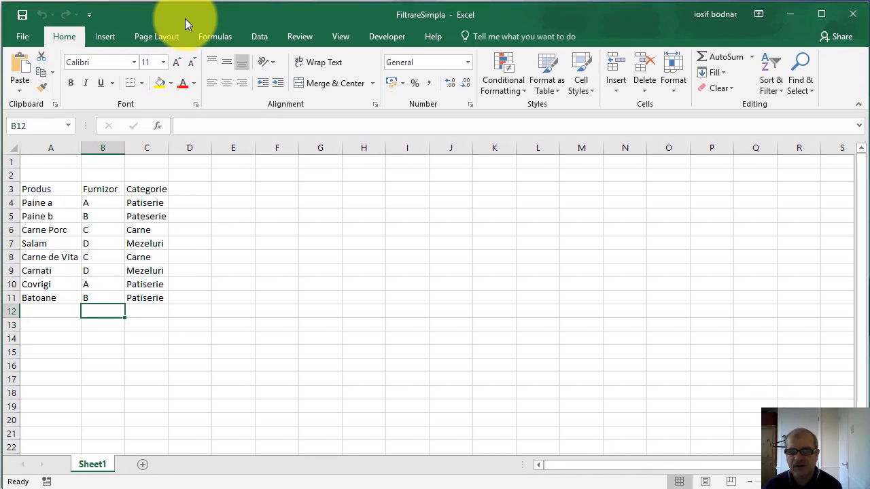
Pin the FiltrareSimpla workbook to the recent files list
click(21, 37)
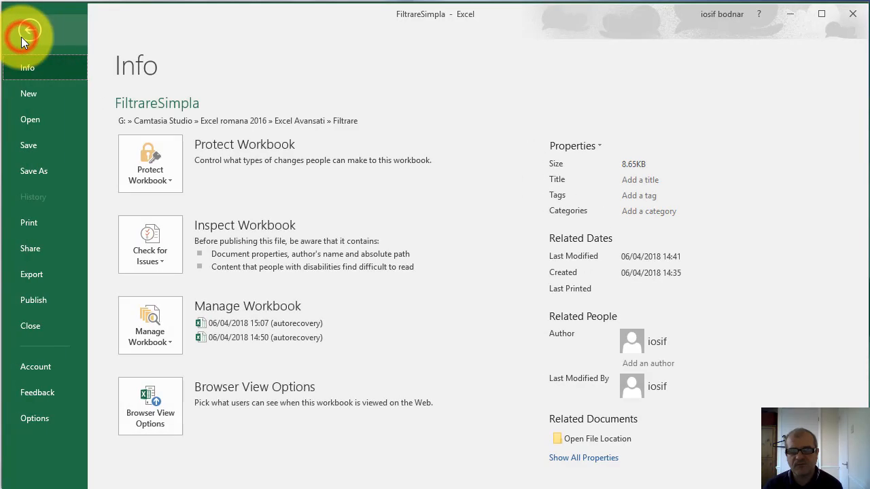
click(31, 121)
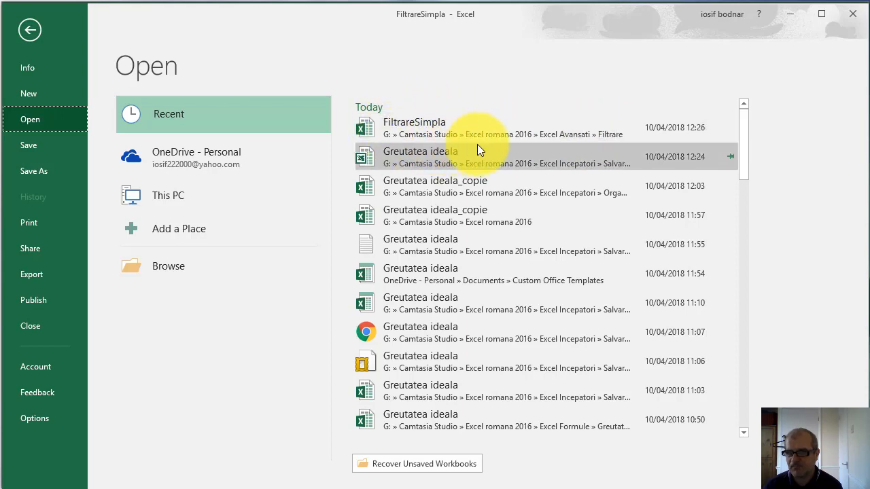
click(730, 127)
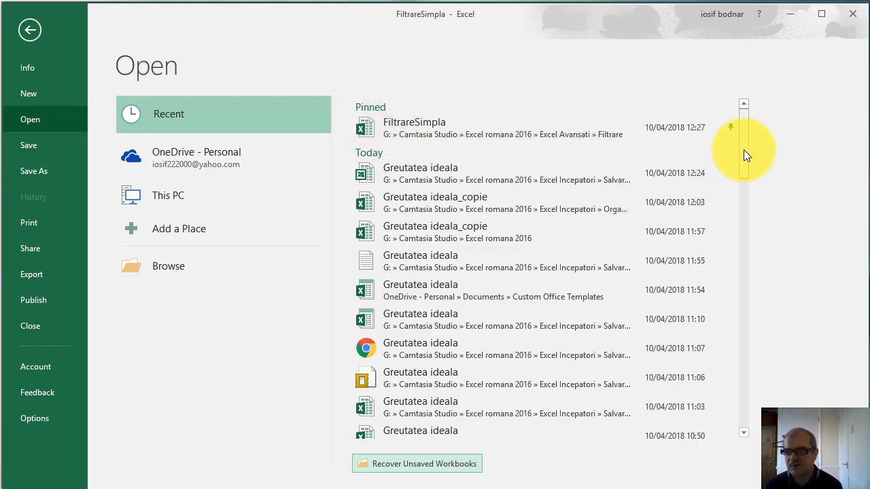
Try to open the recent FiltrareTopsiPersonalizata workbook from the Filtrare Top si personalizata folder
drag(743, 150, 747, 248)
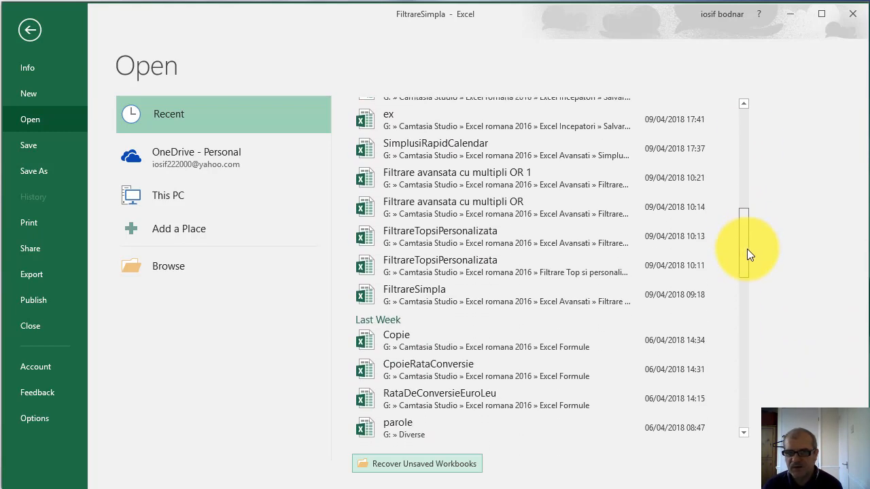
click(454, 266)
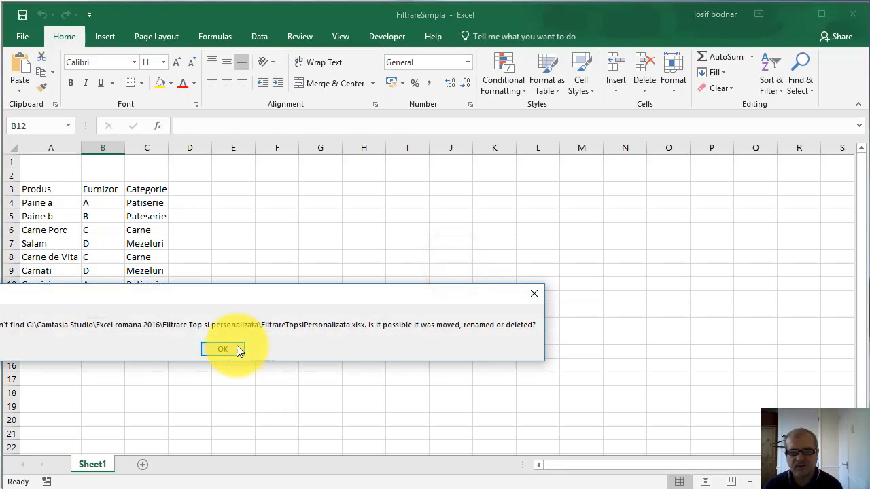
click(231, 350)
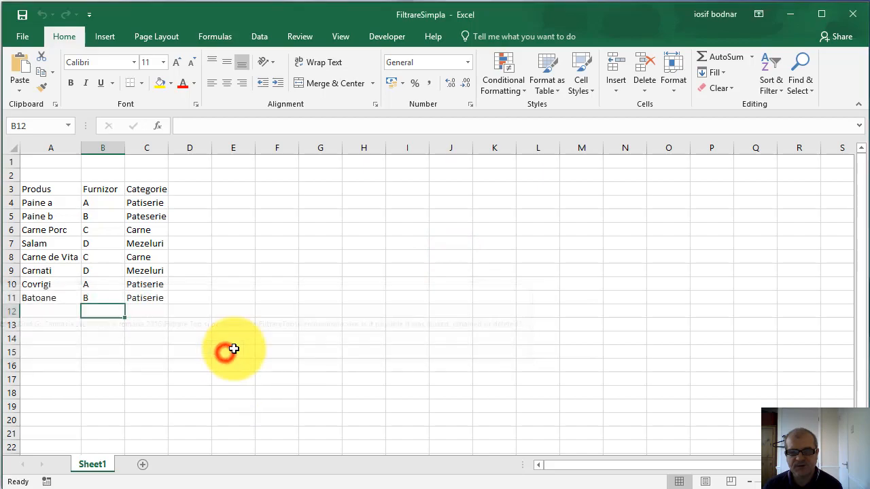
Open the Filtrare avansata cu multipli OR 1 workbook from the recent files
click(23, 41)
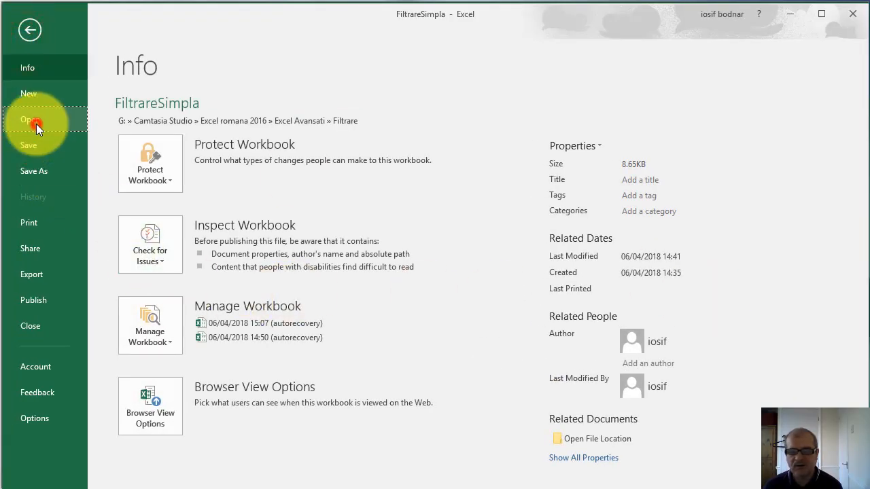
click(36, 124)
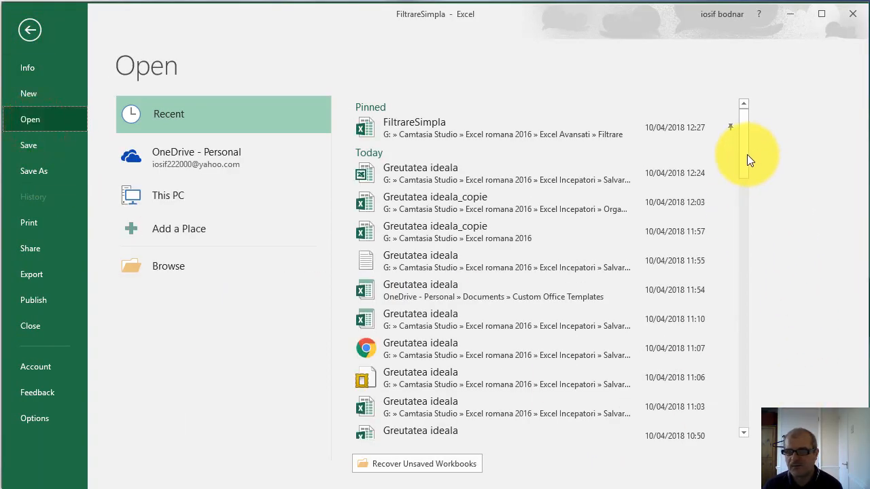
drag(745, 154, 746, 243)
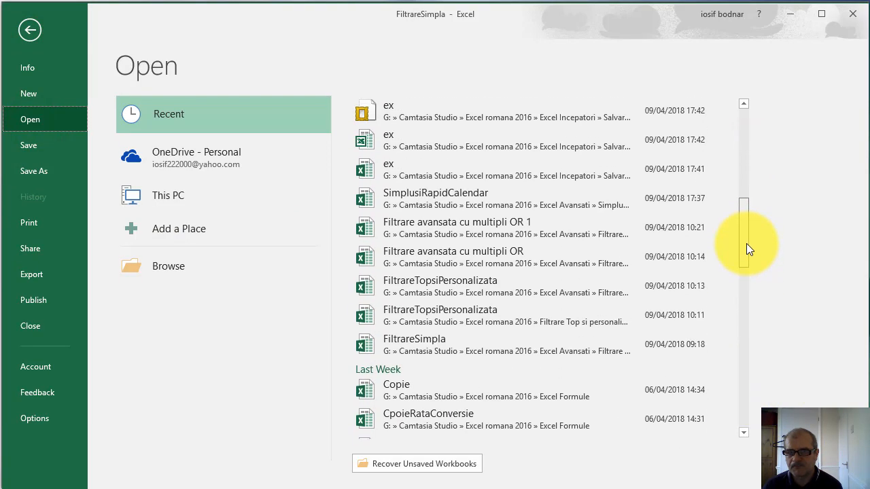
click(428, 227)
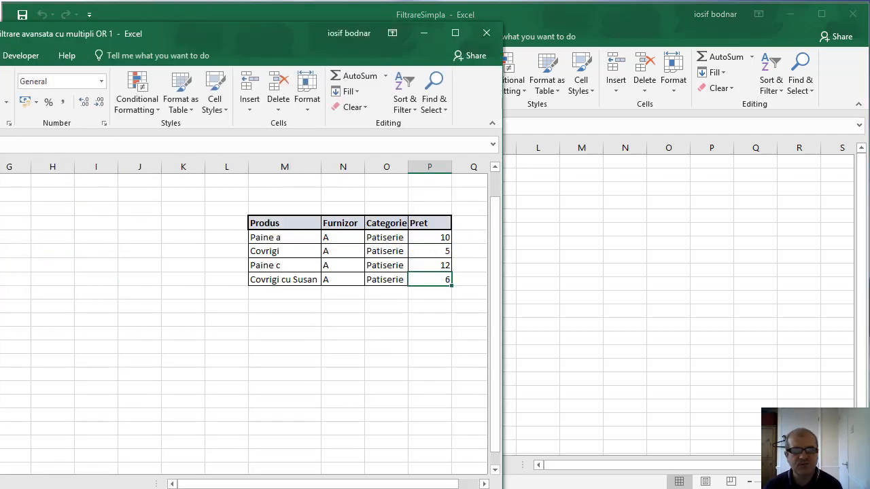
Maximise the workbook window, then examine the recent workbooks list and the Browse dialog available for opening files
double_click(68, 34)
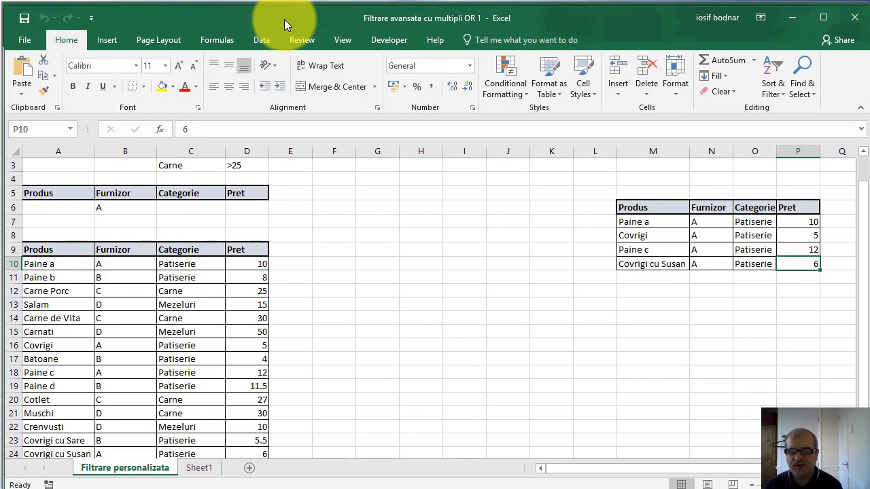
click(27, 41)
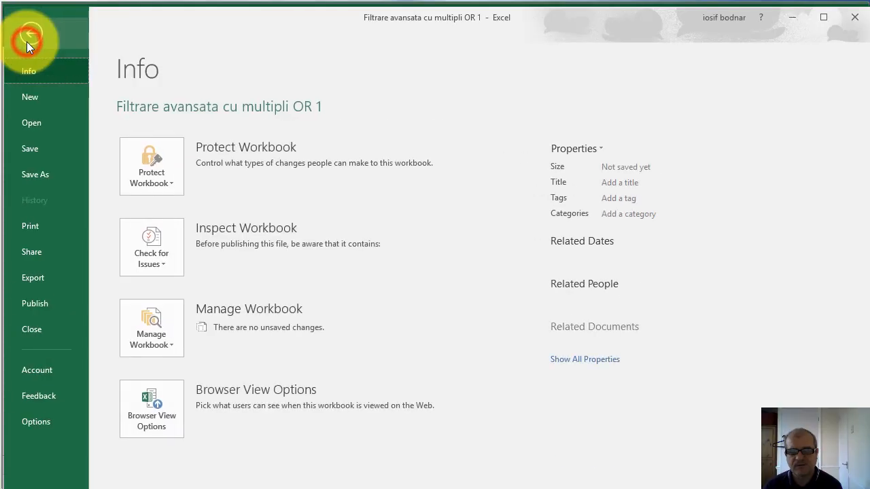
click(29, 125)
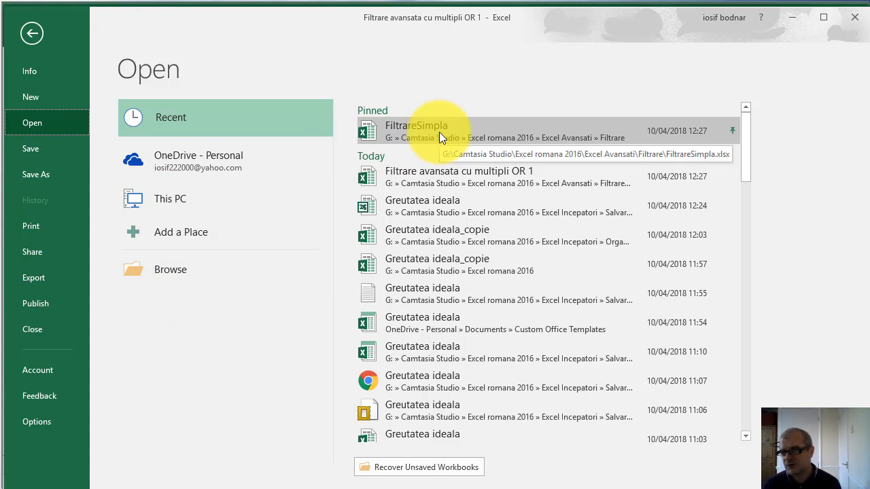
click(174, 269)
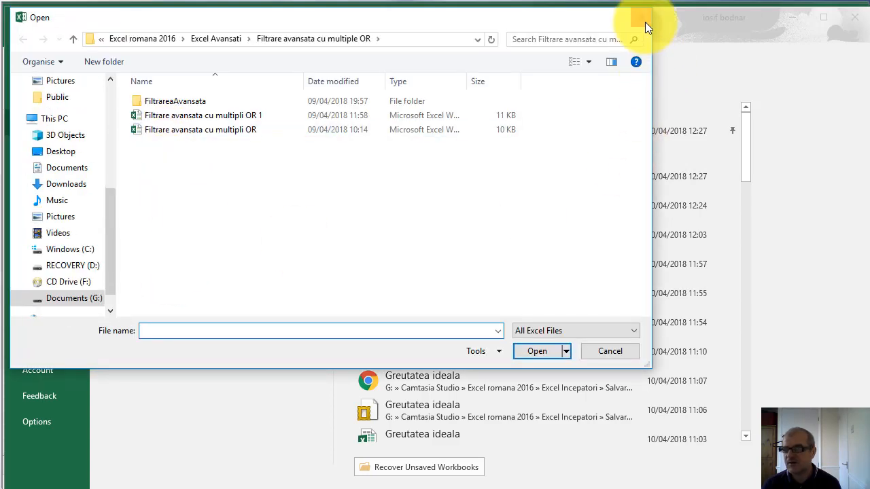
click(643, 20)
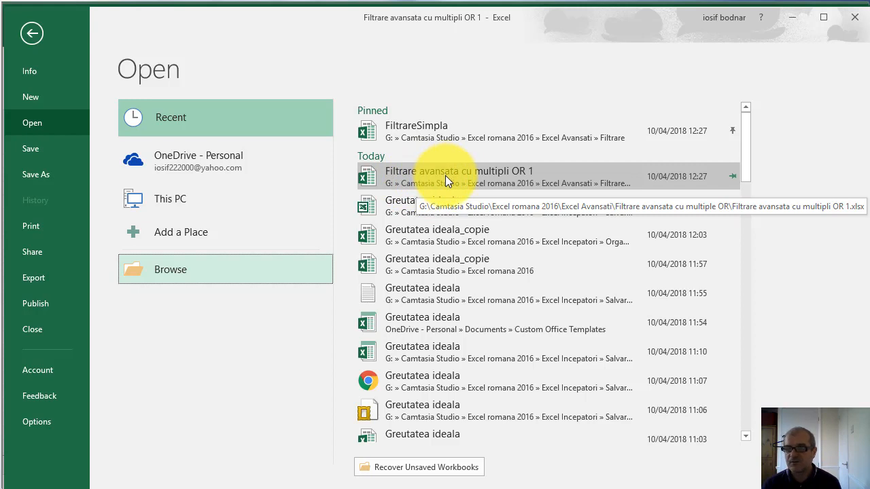
drag(412, 178, 370, 161)
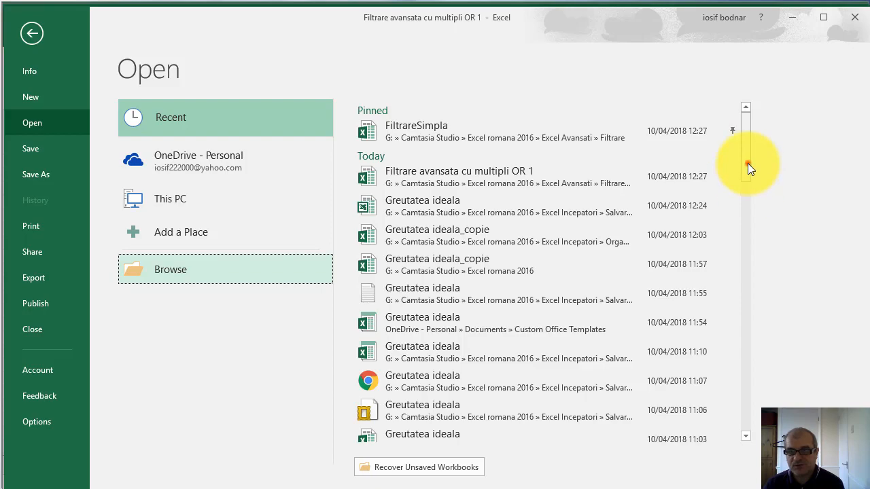
mouse_move(747, 165)
mouse_down()
mouse_move(748, 430)
mouse_move(746, 156)
mouse_up()
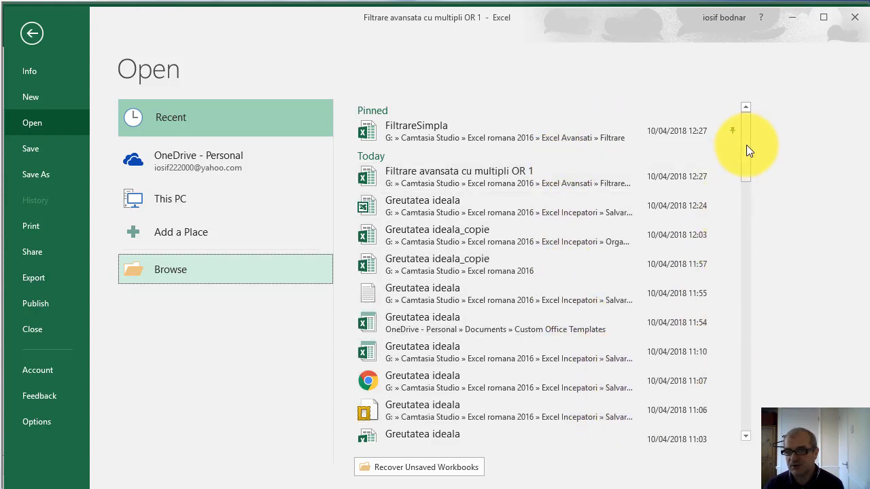
In the advanced Excel options, try lower values for the number of Recent Workbooks shown, return it to 50, and close without applying
click(40, 422)
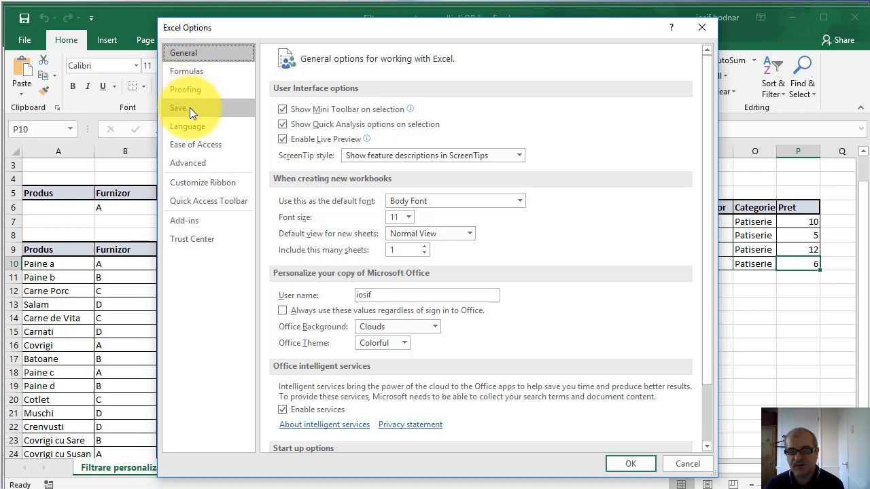
click(199, 166)
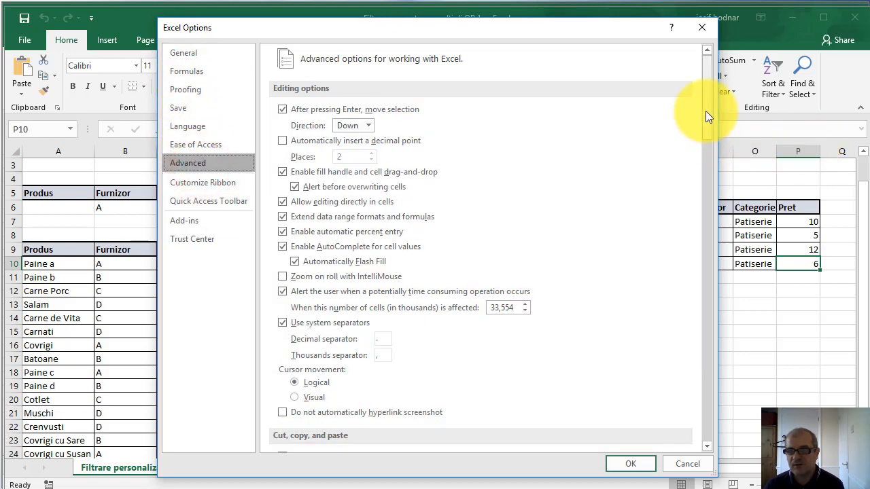
drag(706, 111, 717, 250)
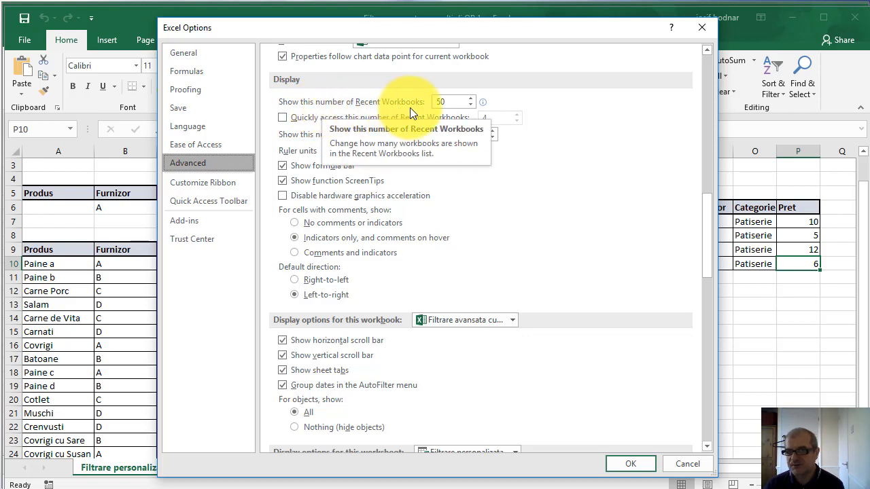
click(452, 105)
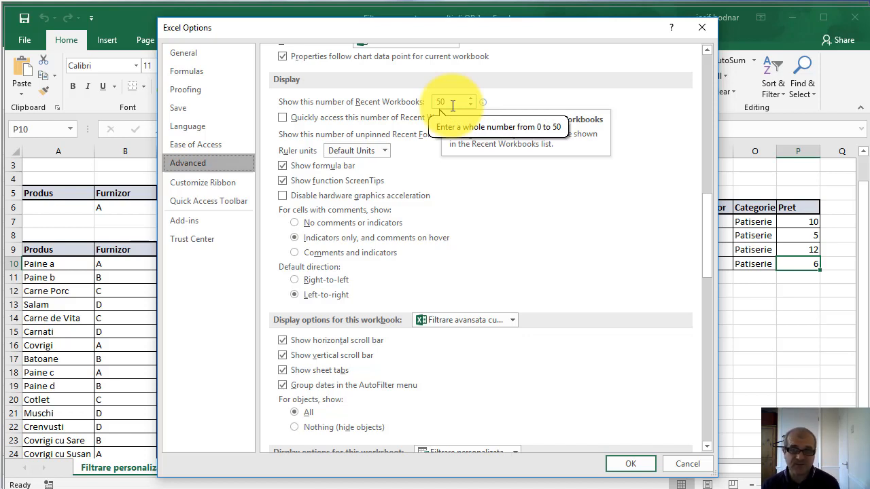
click(472, 100)
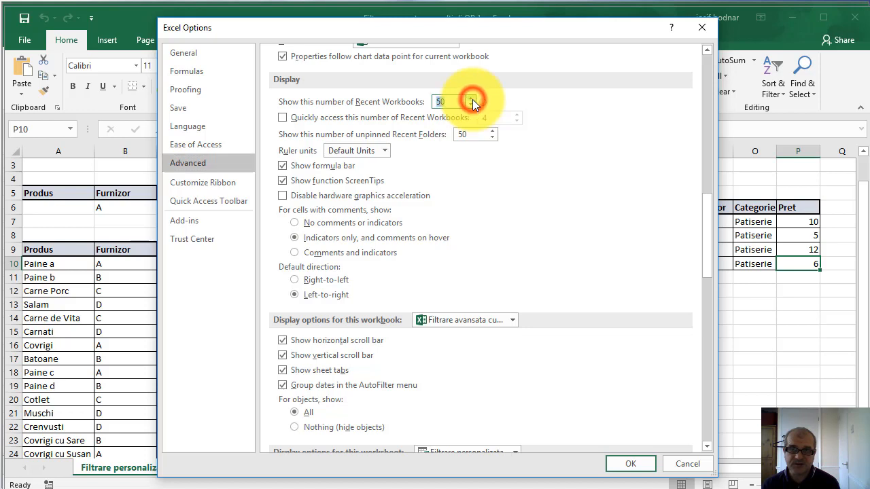
click(472, 99)
click(469, 106)
click(469, 106)
click(469, 106)
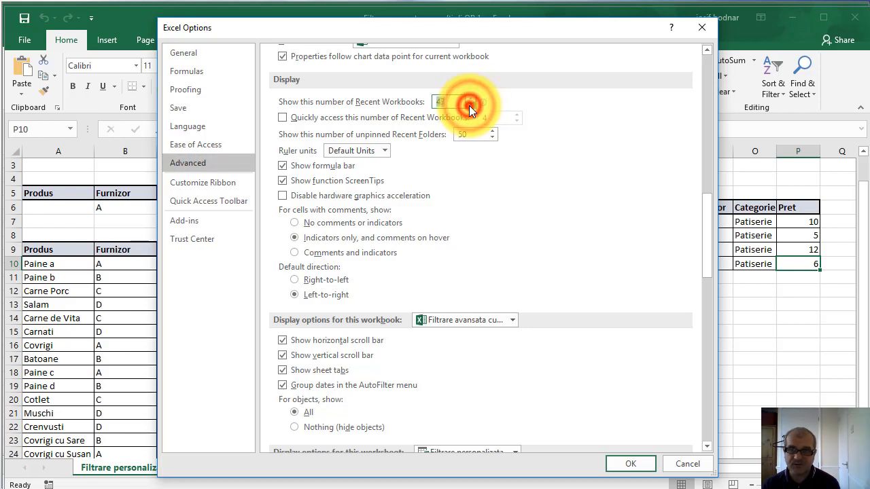
click(469, 106)
click(469, 106)
click(468, 106)
click(472, 99)
click(471, 98)
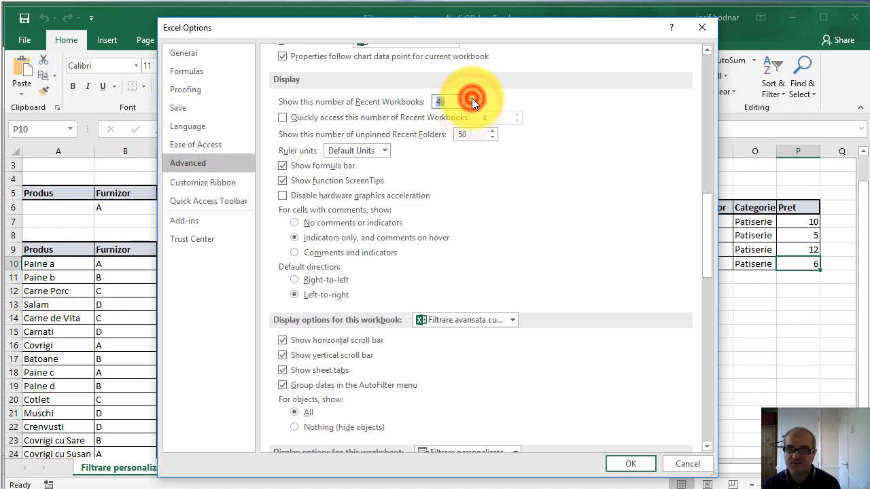
click(473, 99)
click(472, 99)
click(472, 99)
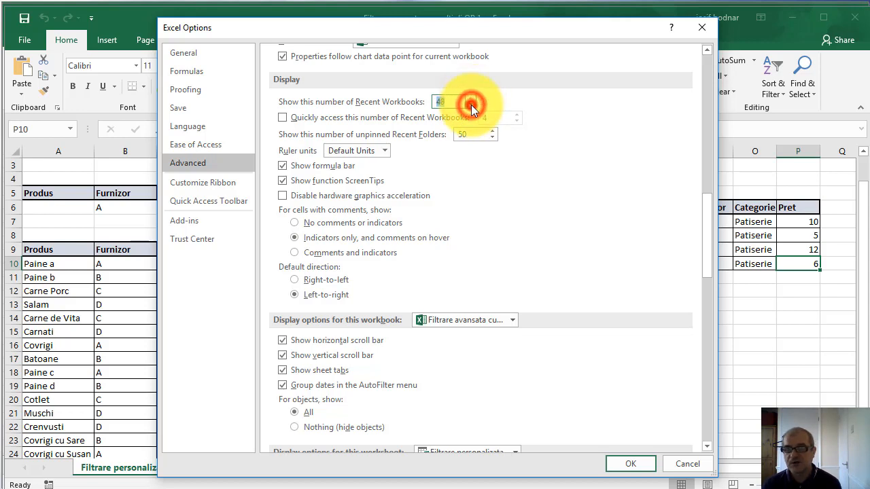
click(471, 105)
click(471, 105)
click(471, 105)
click(470, 105)
click(471, 105)
click(468, 105)
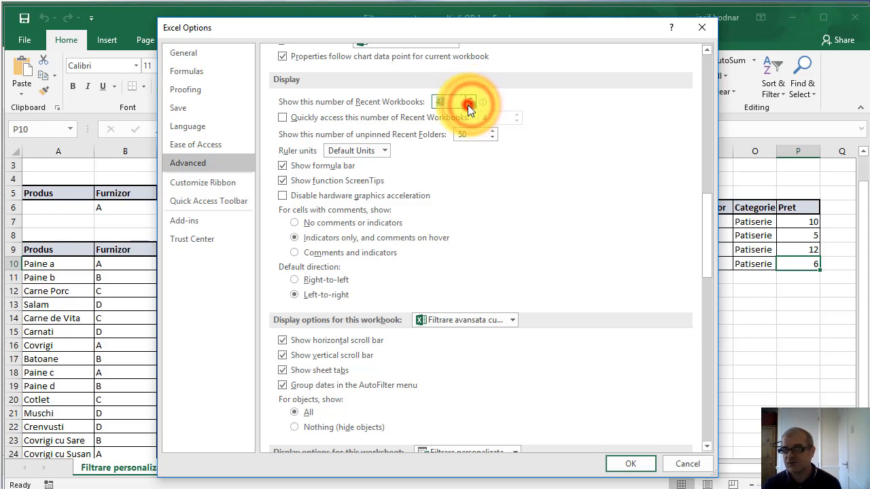
click(471, 99)
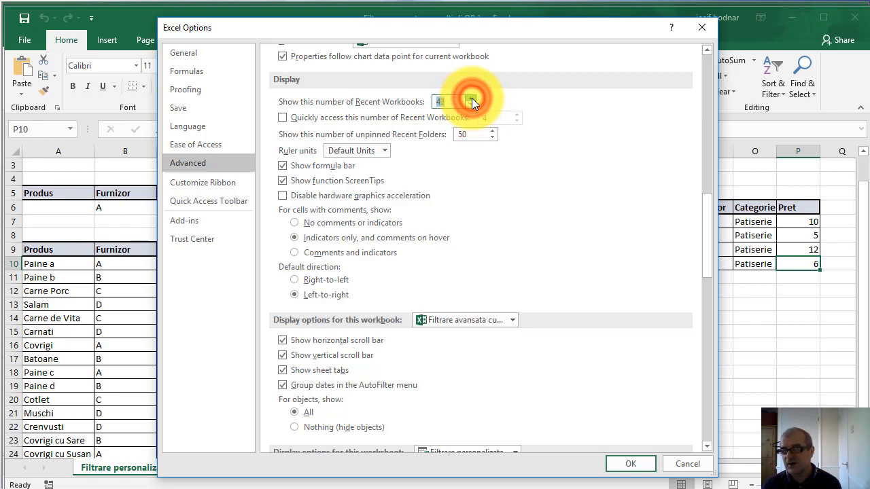
click(472, 100)
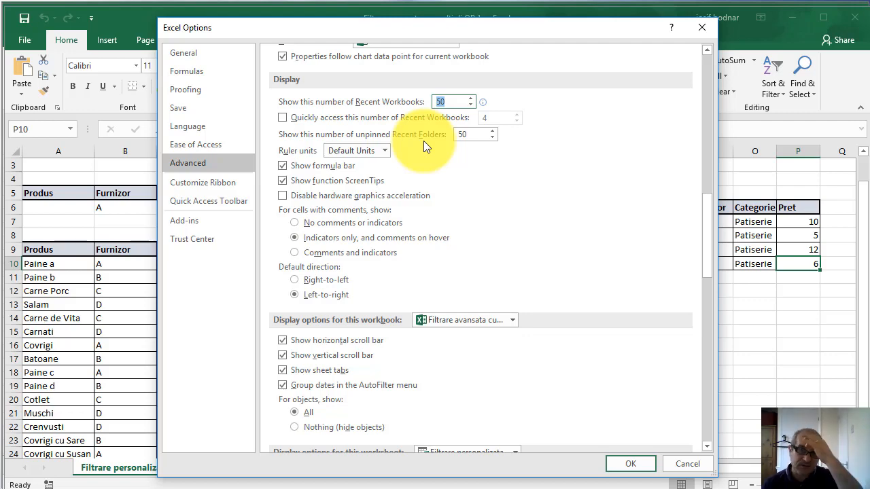
click(702, 27)
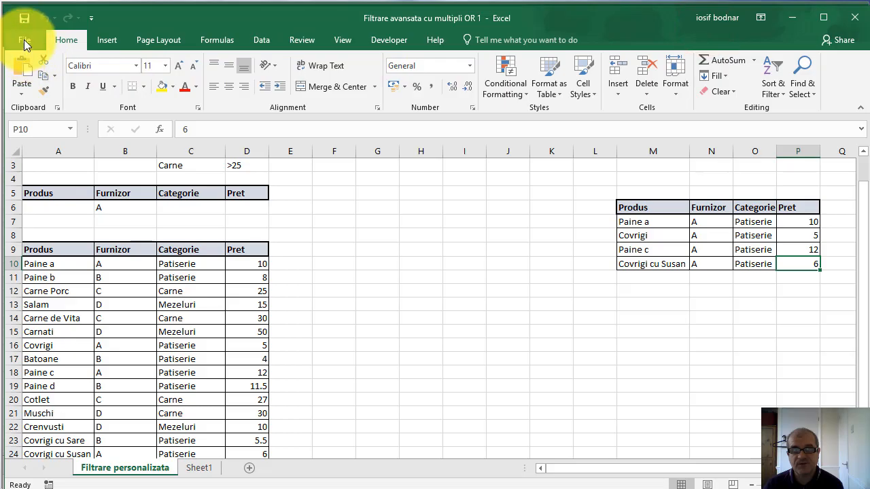
Review the list of recent workbooks available for opening and return to the worksheet
click(24, 39)
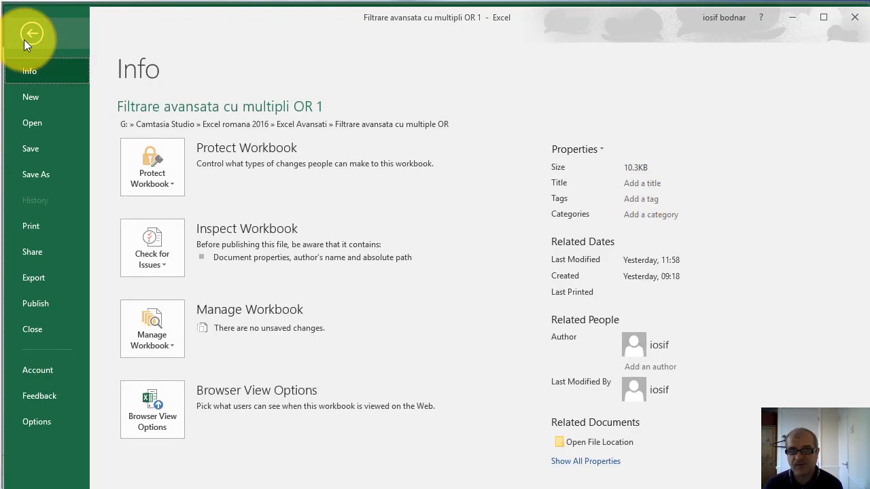
click(42, 122)
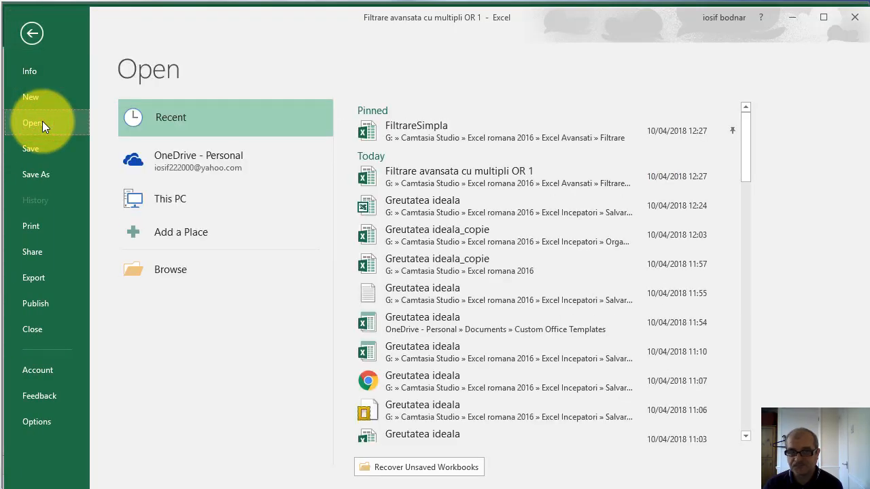
mouse_move(749, 149)
mouse_down()
mouse_move(747, 403)
mouse_move(739, 137)
mouse_up()
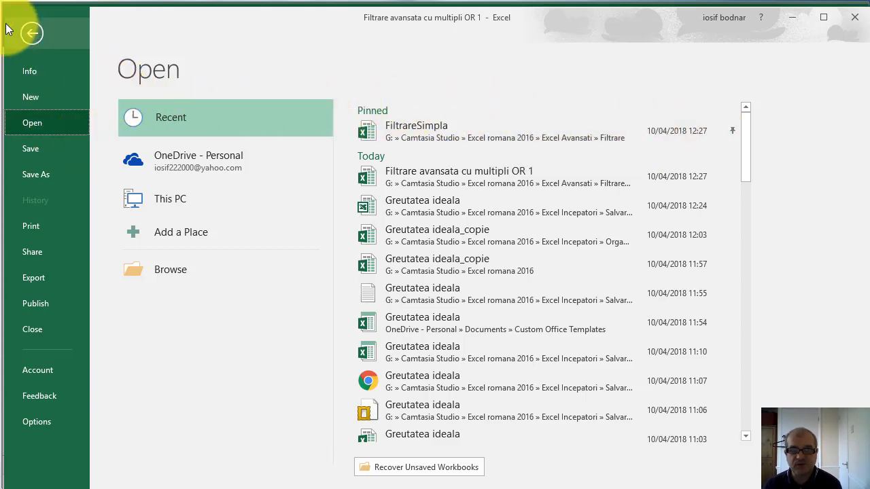
click(32, 33)
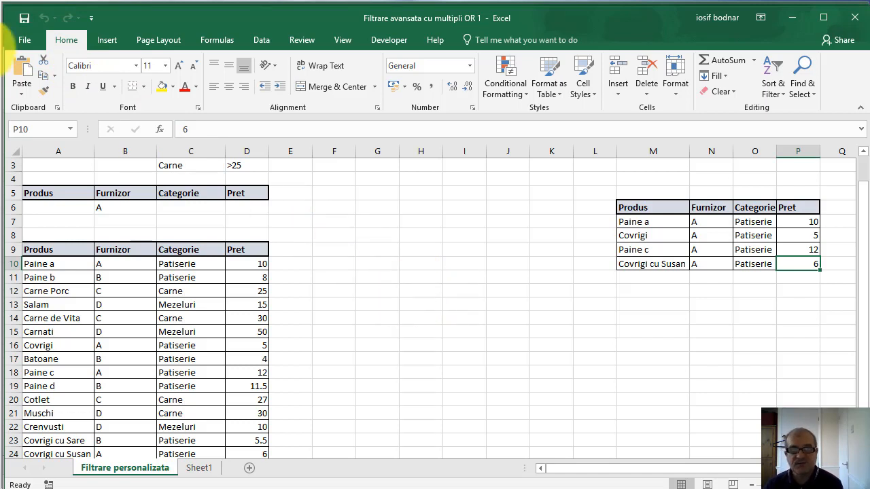
Examine the recent folders offered for This PC when saving the workbook under another name
click(33, 40)
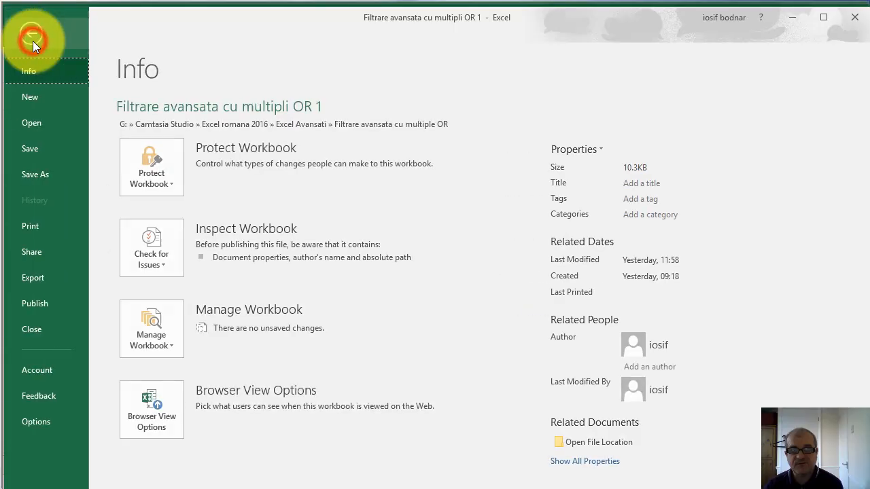
click(49, 173)
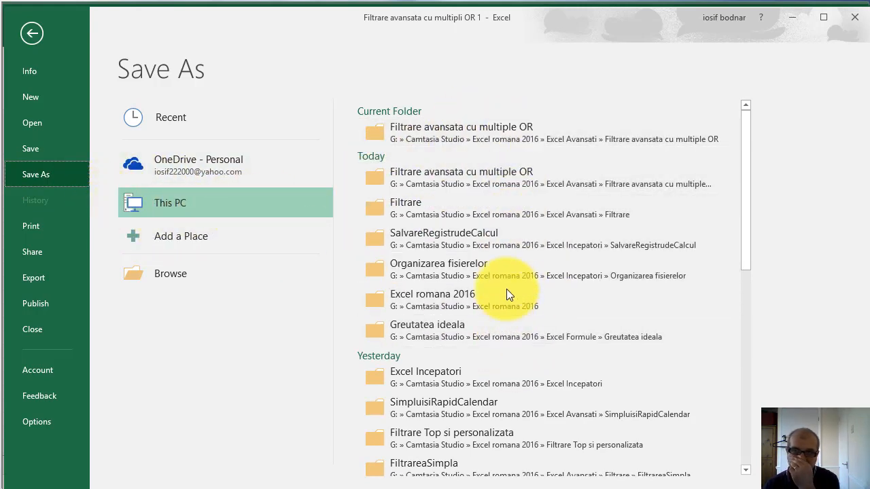
click(746, 212)
drag(747, 212, 751, 191)
In the advanced Excel options, try lower values for the number of unpinned Recent Folders, return it to 50, and close without applying
click(44, 420)
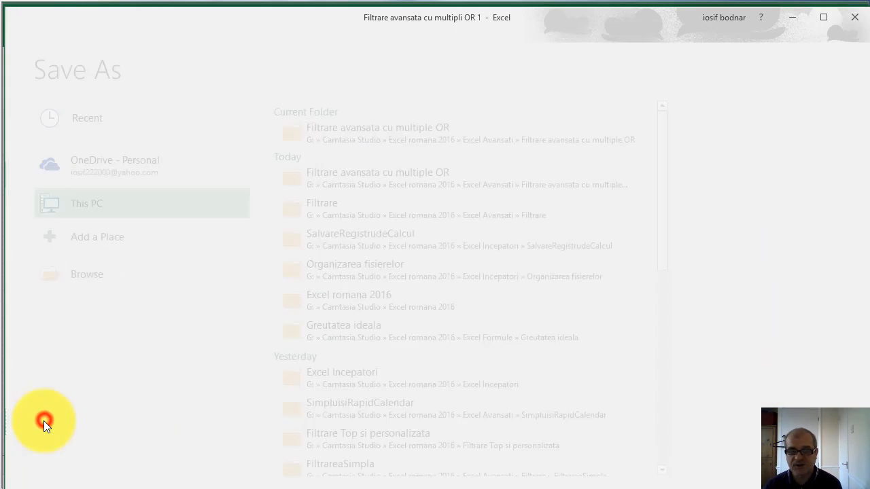
click(189, 164)
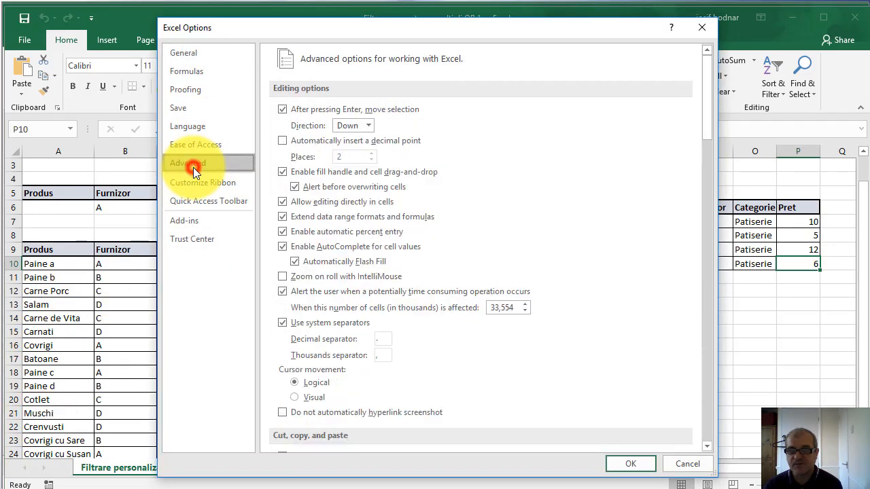
drag(709, 112, 705, 252)
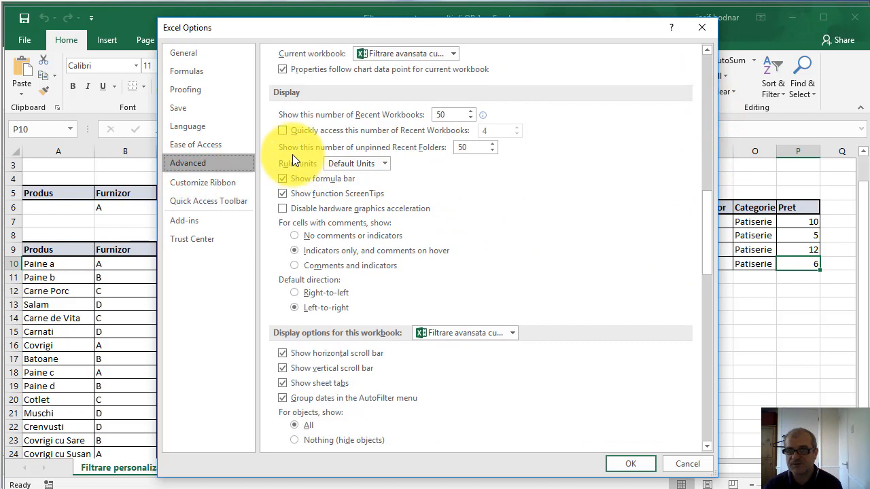
click(492, 145)
click(491, 146)
click(492, 145)
click(492, 146)
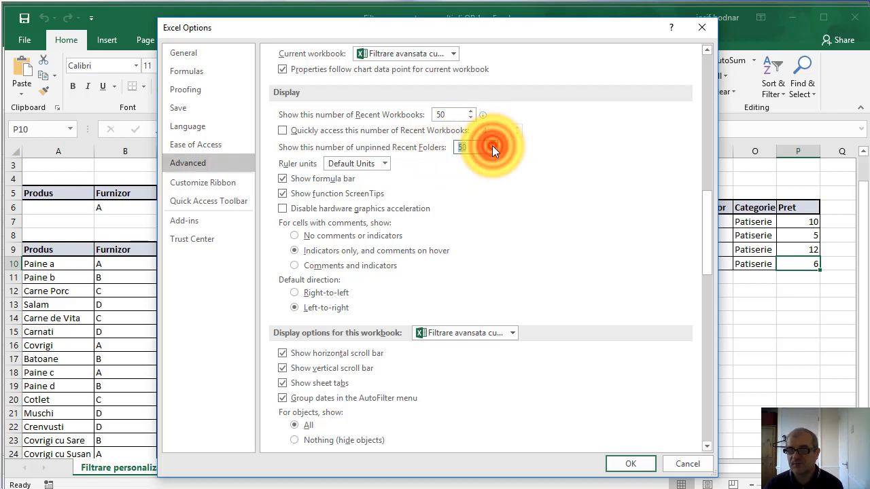
click(492, 145)
click(492, 150)
click(492, 150)
click(492, 149)
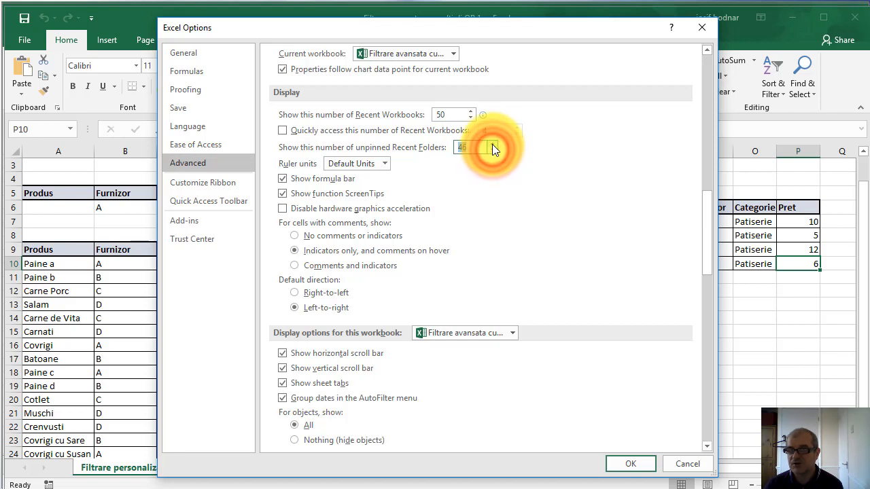
click(492, 144)
click(492, 144)
click(492, 144)
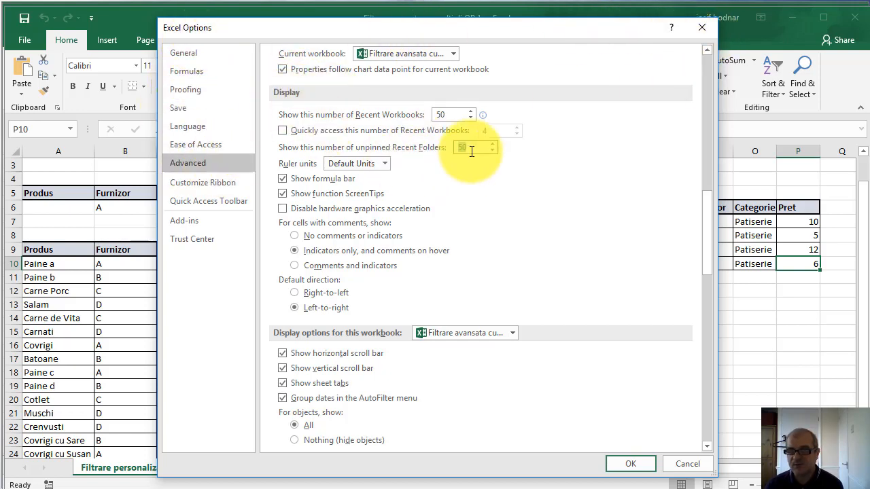
click(702, 27)
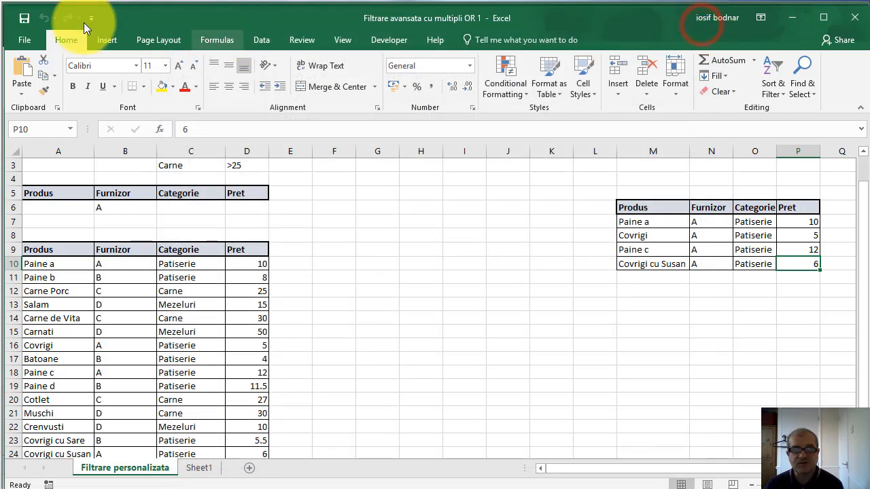
Look through the recent folders list on the Save As page again
click(27, 41)
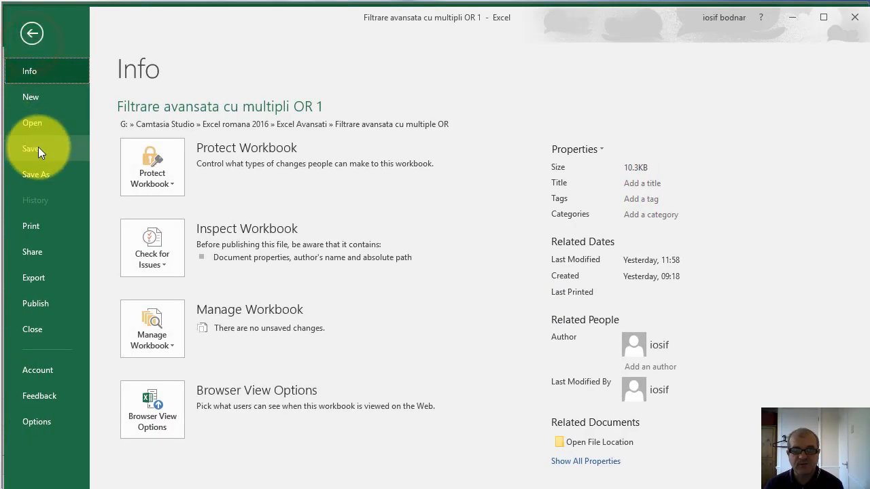
click(42, 170)
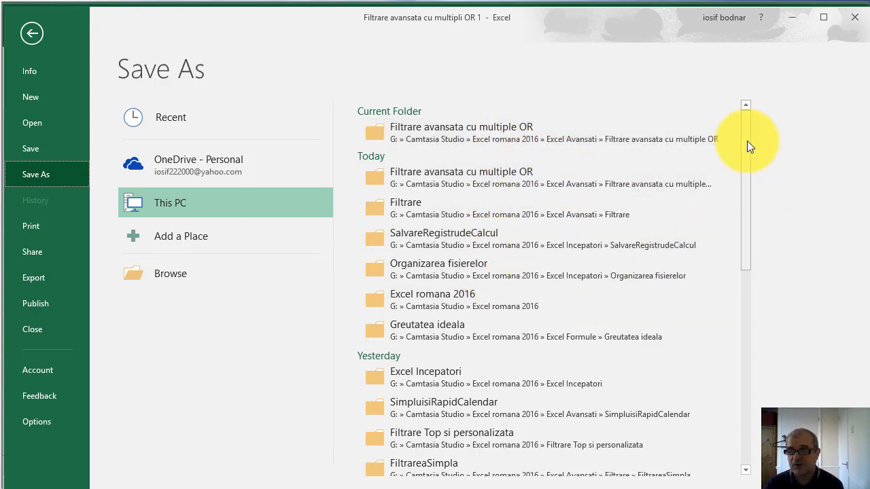
mouse_move(747, 141)
mouse_down()
mouse_move(747, 315)
mouse_move(749, 128)
mouse_up()
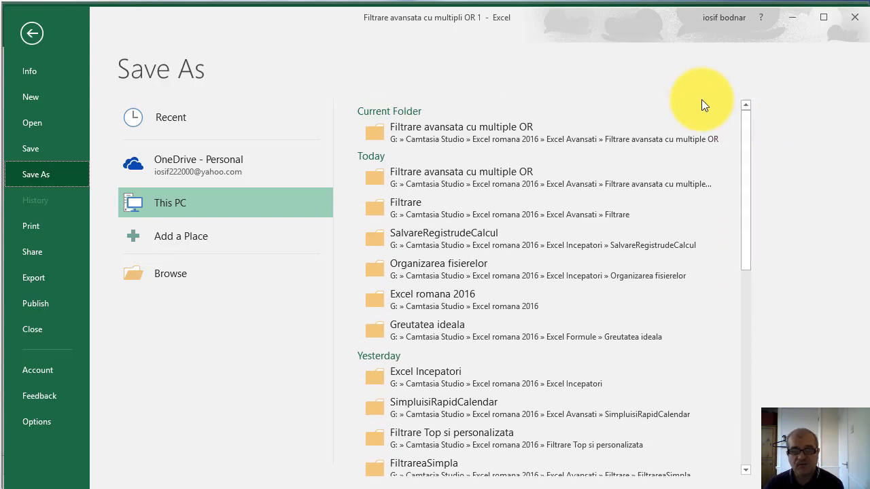
Close the two open filtering workbooks and select cell D4 in the remaining blank workbook
click(34, 38)
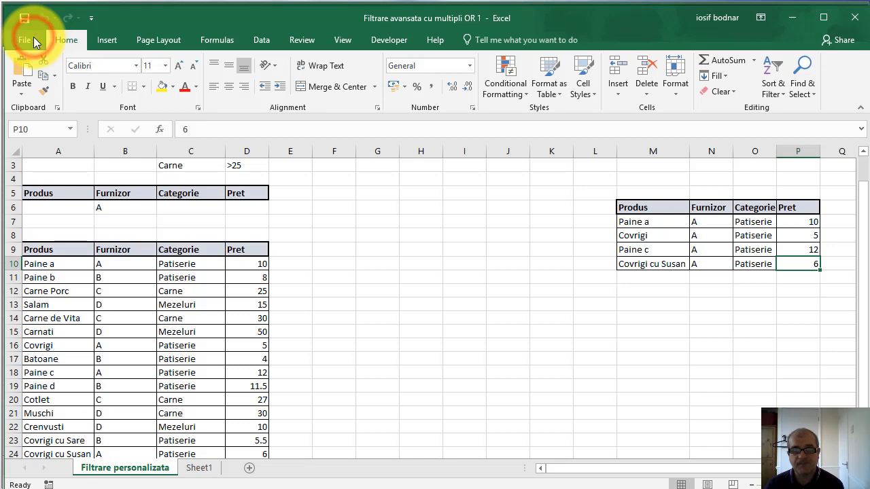
click(860, 18)
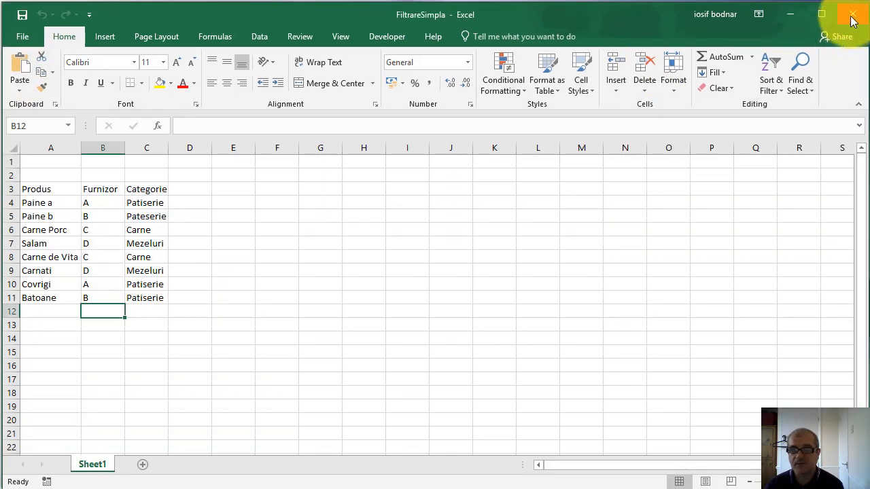
click(852, 16)
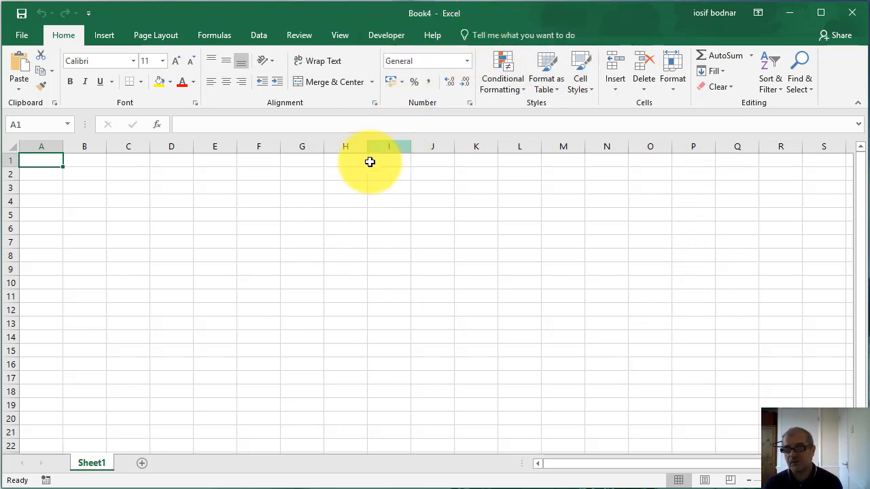
click(169, 206)
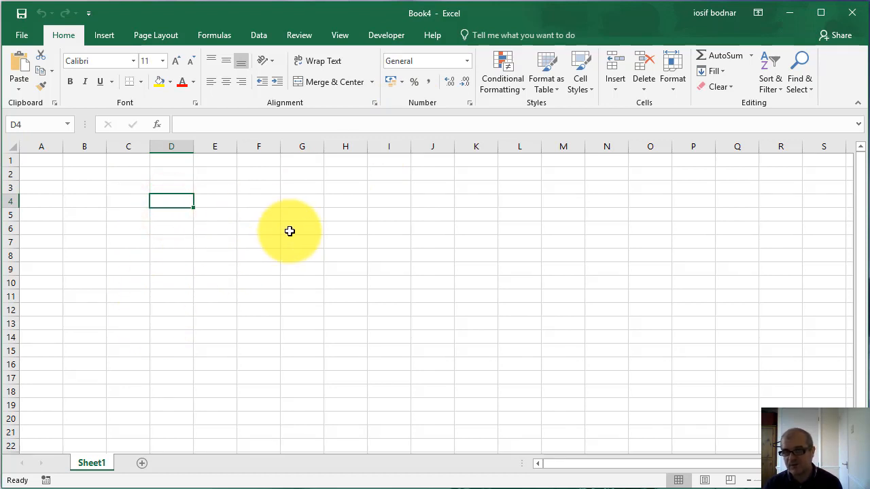
Browse for a save location for the blank workbook, examine the folder offered by default, and close the Save As dialog without saving
click(23, 34)
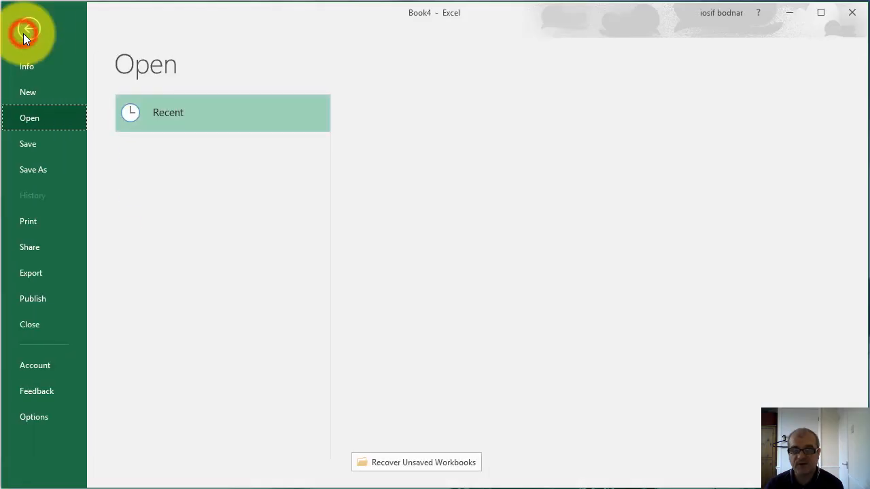
click(37, 172)
click(169, 271)
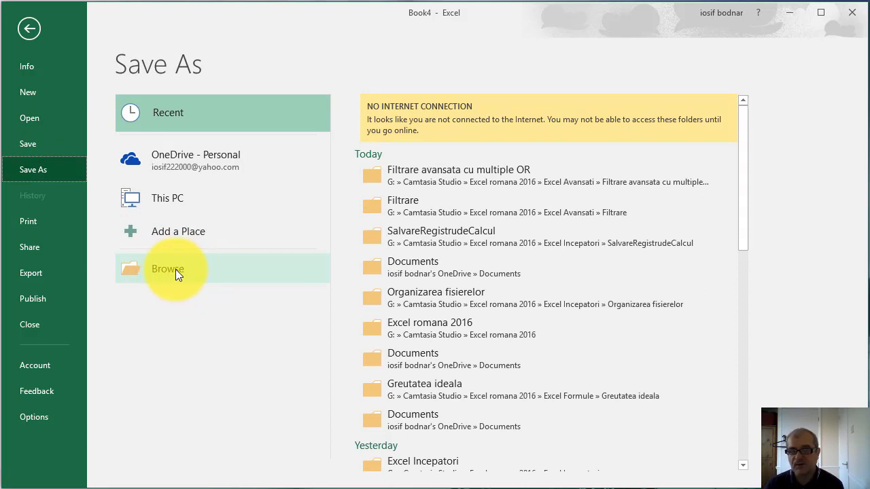
click(175, 269)
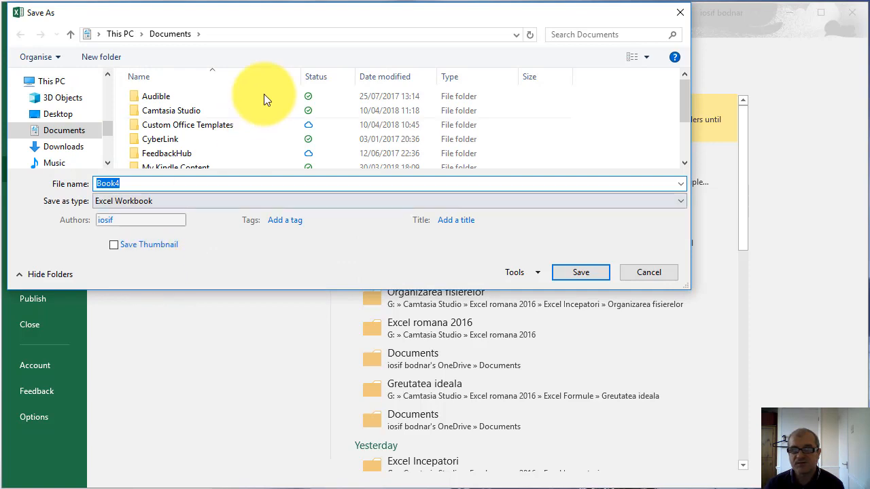
drag(289, 15, 357, 74)
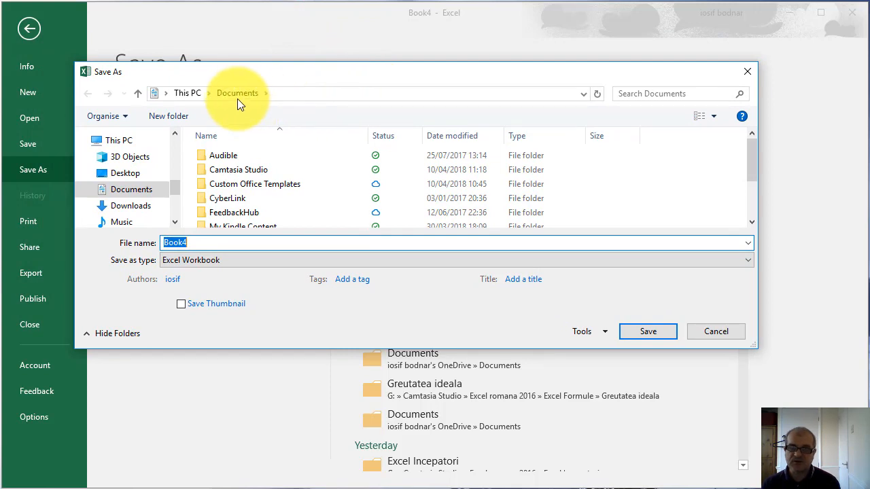
drag(396, 349, 407, 464)
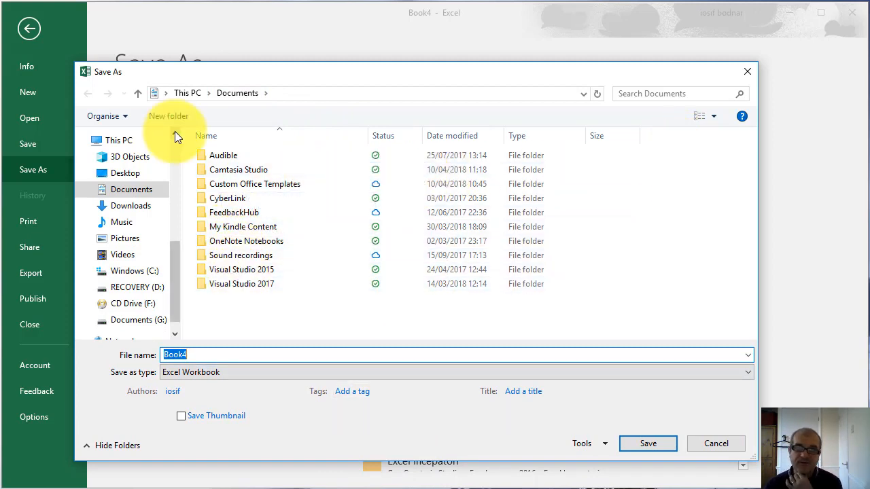
drag(175, 133, 175, 133)
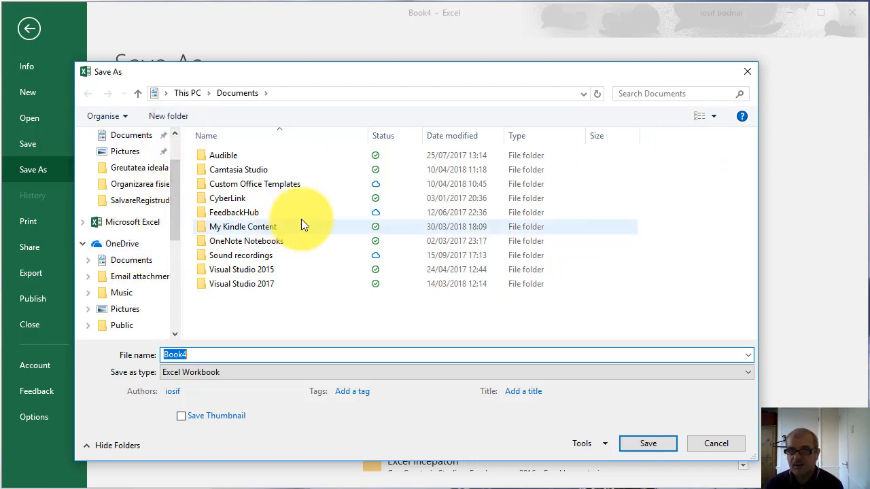
click(749, 73)
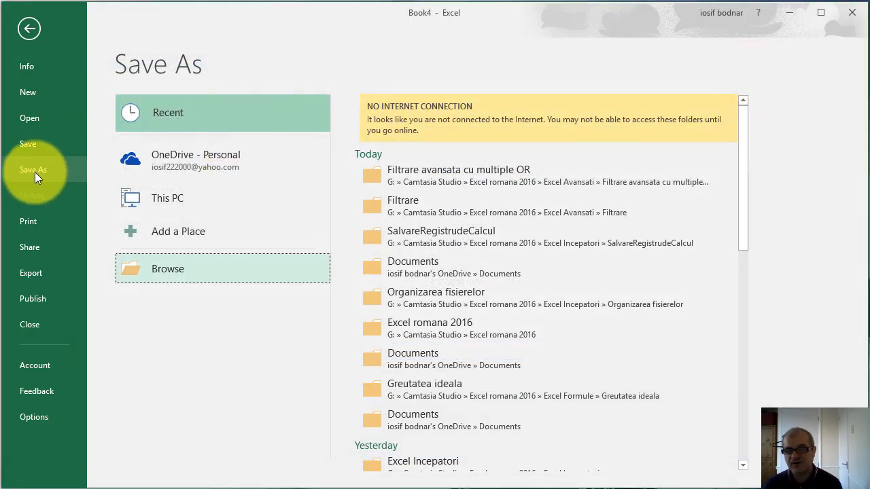
click(188, 269)
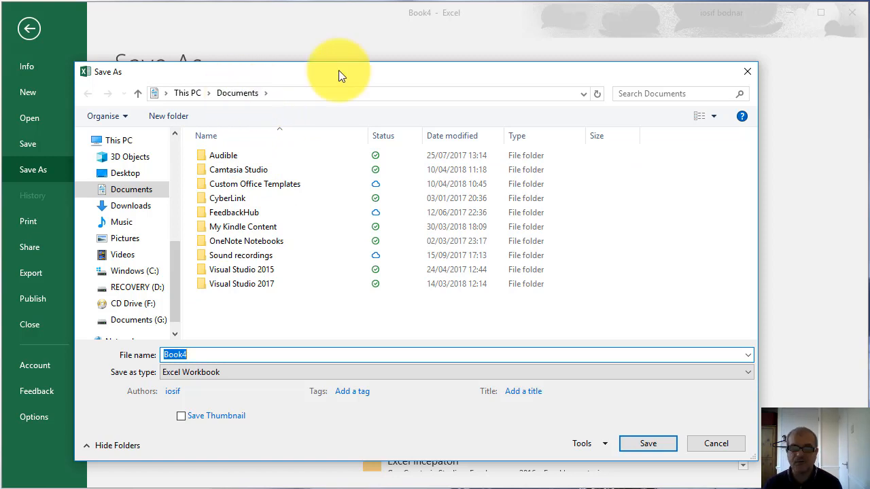
click(748, 72)
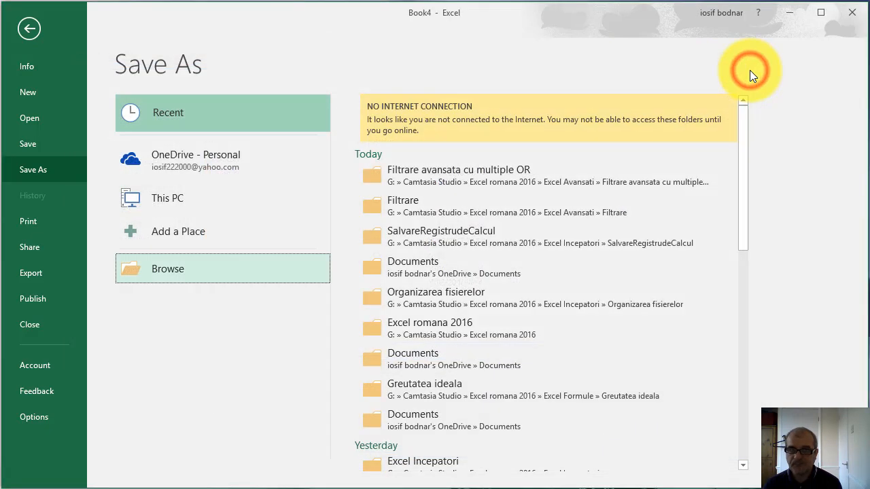
Open the Save settings in Excel Options, then narrow the dialog and move it aside to make room for another window
click(39, 419)
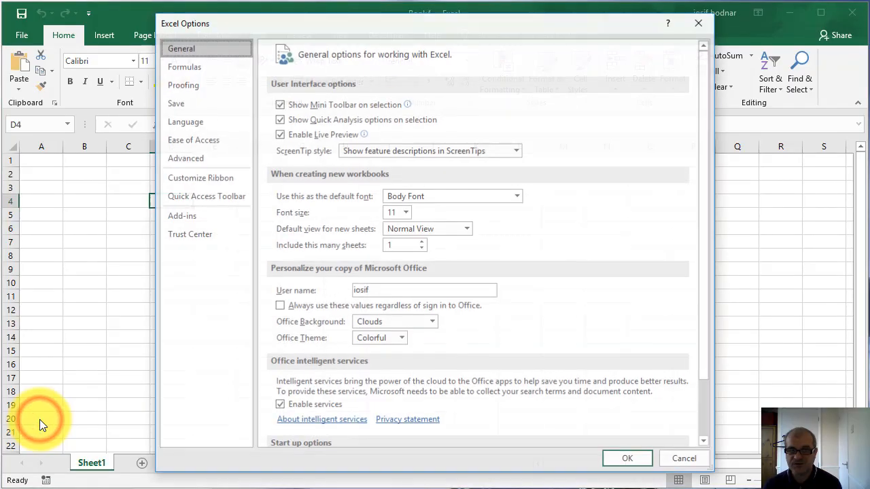
click(176, 103)
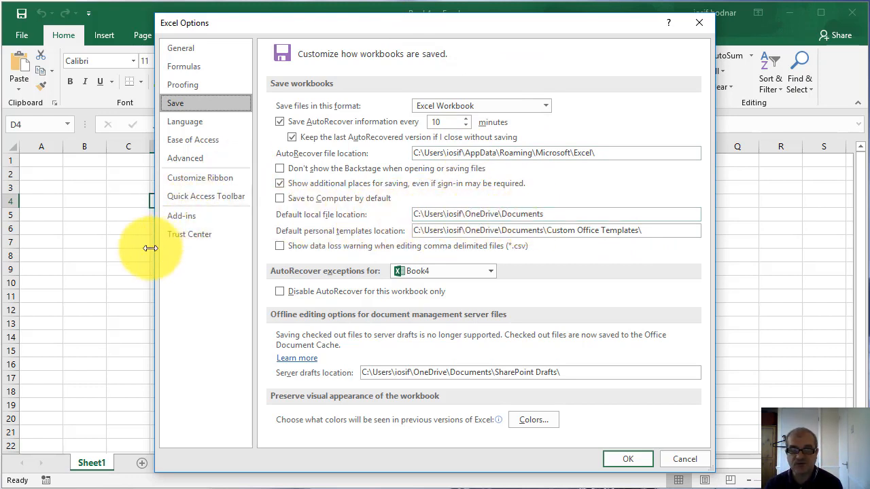
drag(155, 248, 260, 246)
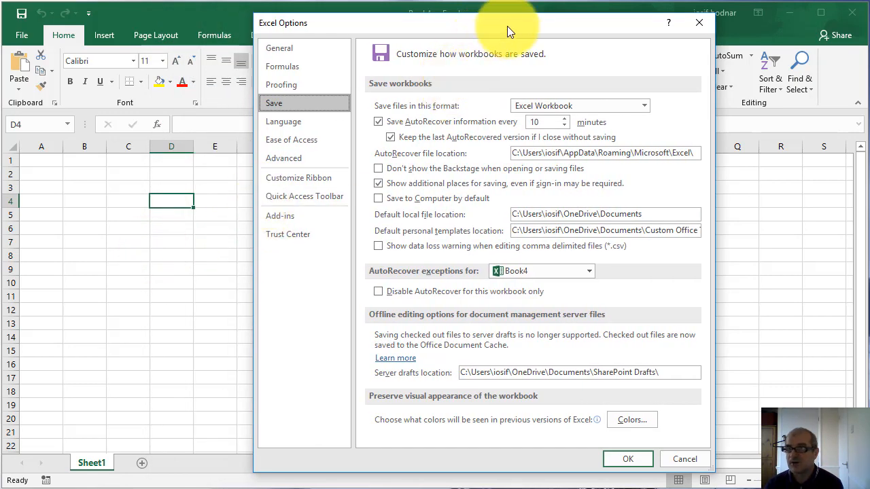
drag(507, 26, 661, 19)
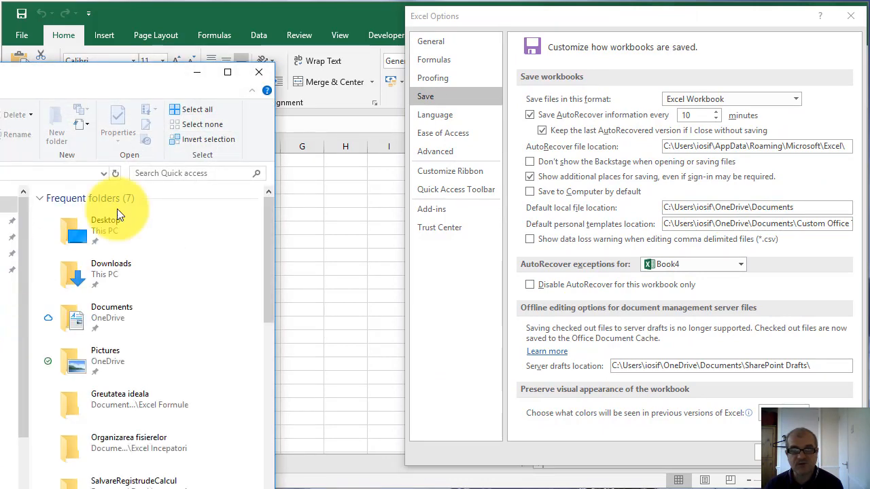
Move File Explorer next to the Excel Options dialog, widen it, and narrow the dialog further
mouse_move(52, 77)
mouse_down()
mouse_move(174, 33)
mouse_move(180, 22)
mouse_up()
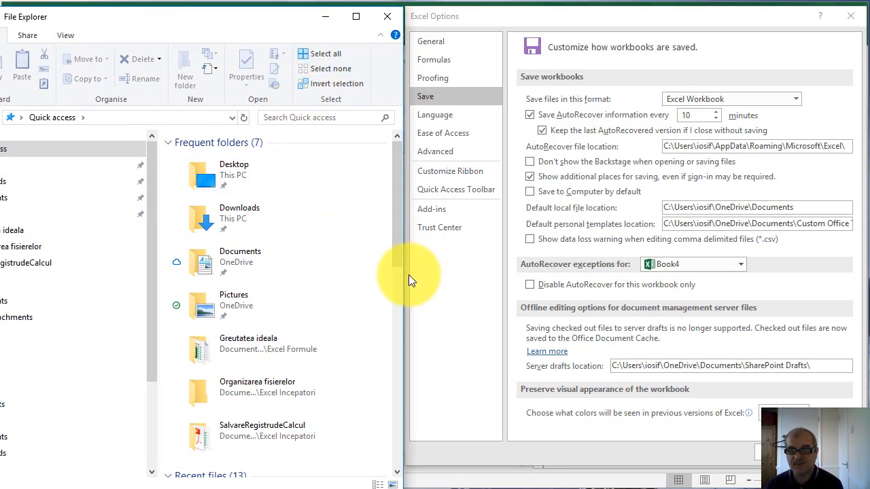
drag(406, 275, 438, 274)
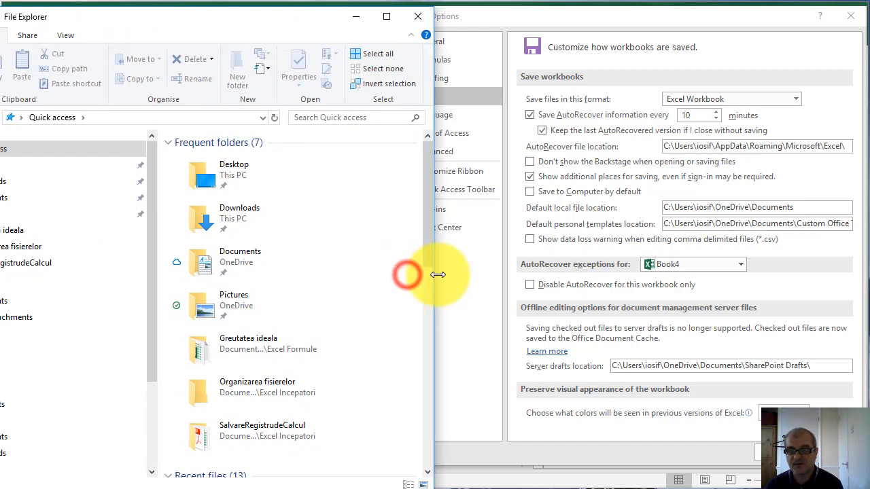
click(536, 9)
drag(407, 247, 442, 249)
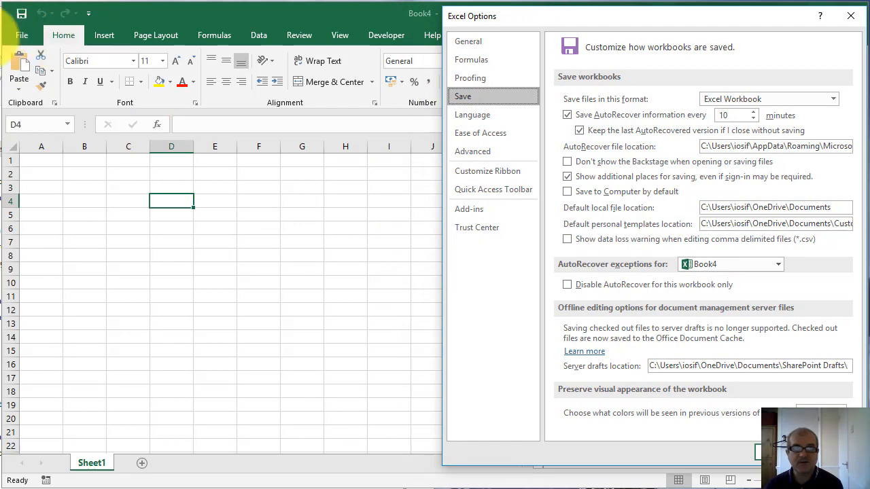
Bring File Explorer fully into view and narrow it so it fits side by side with the Excel Options dialog
click(1, 36)
drag(157, 27, 307, 18)
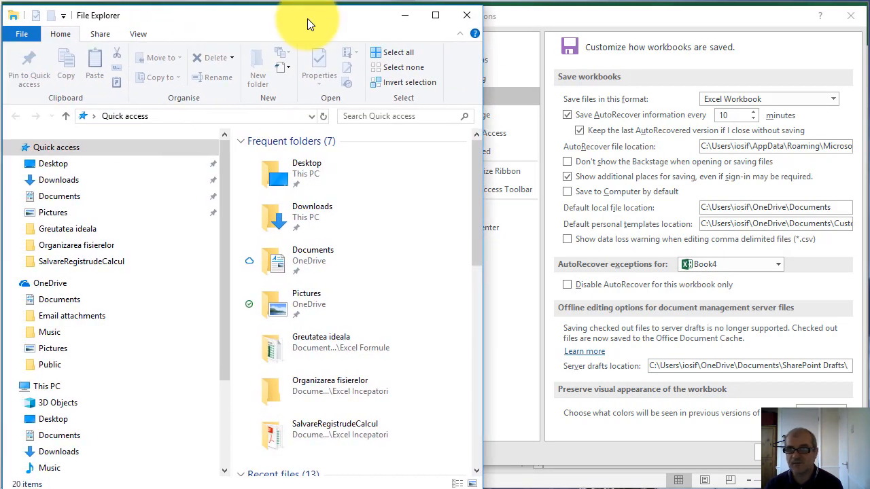
click(840, 208)
key(alt+Tab)
drag(486, 231, 443, 226)
click(354, 10)
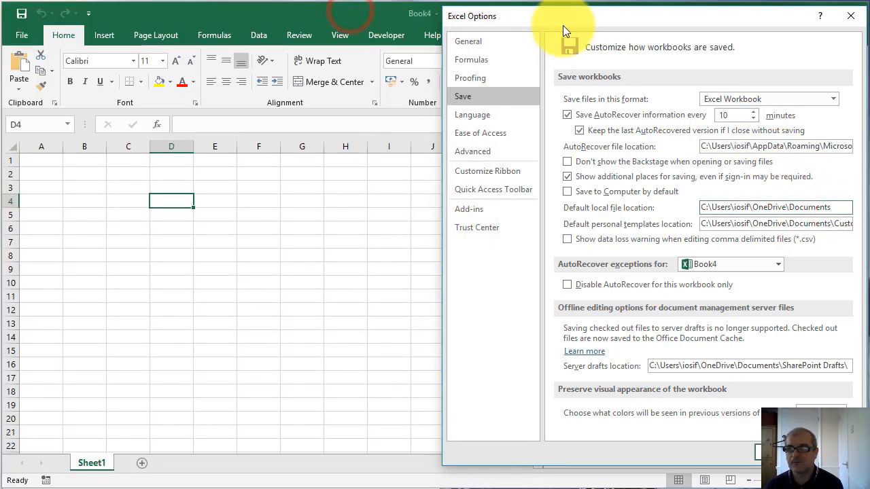
In File Explorer, open the Excel romana 2016 folder inside Camtasia Studio on the Documents (G:) drive
click(246, 488)
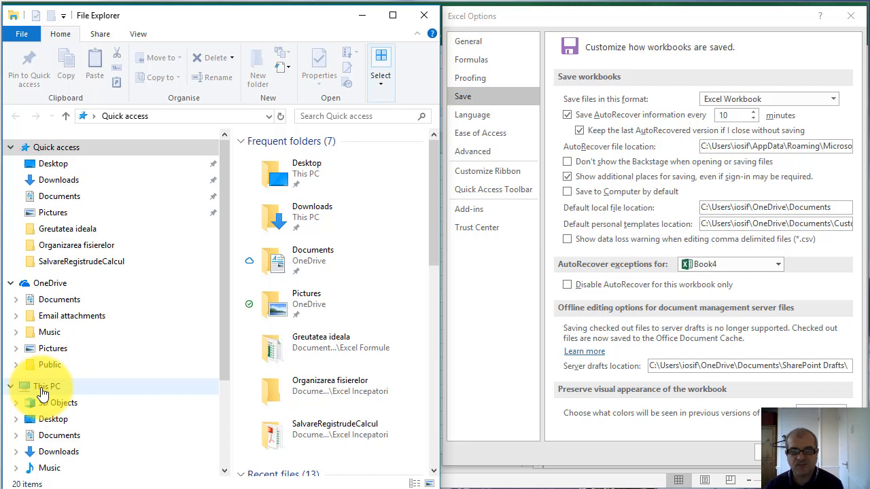
click(224, 457)
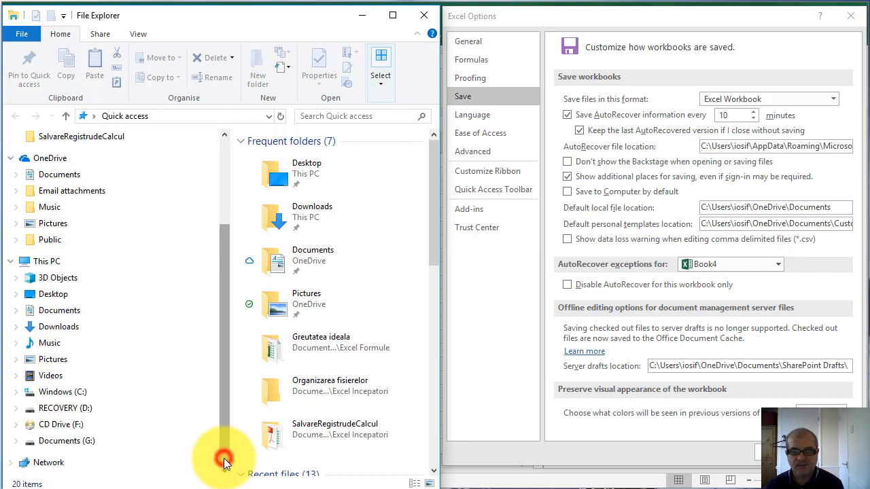
click(78, 443)
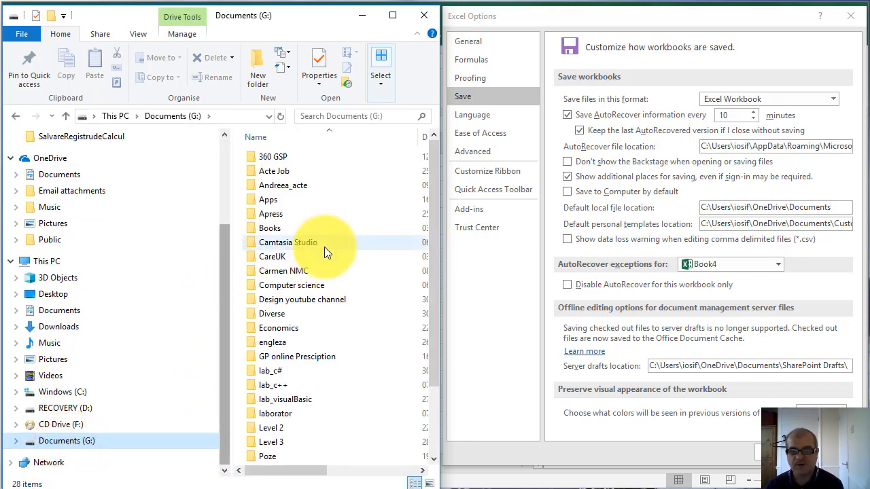
double_click(320, 242)
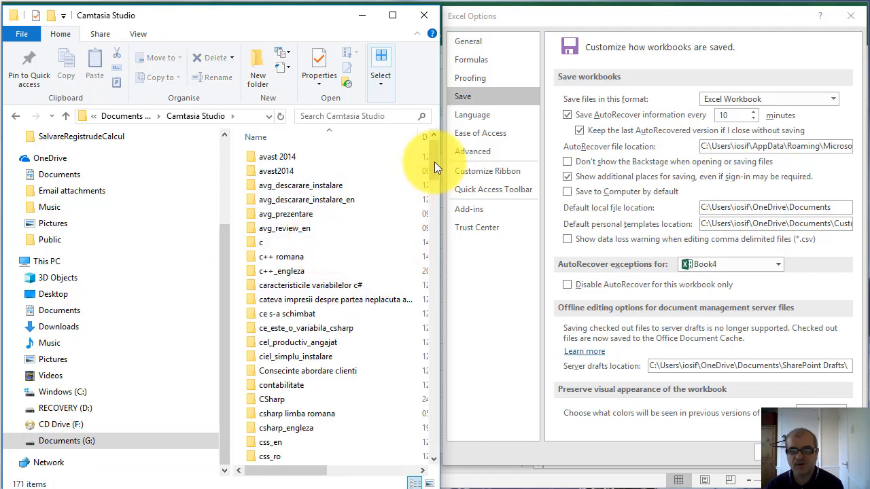
drag(435, 168, 432, 217)
double_click(283, 263)
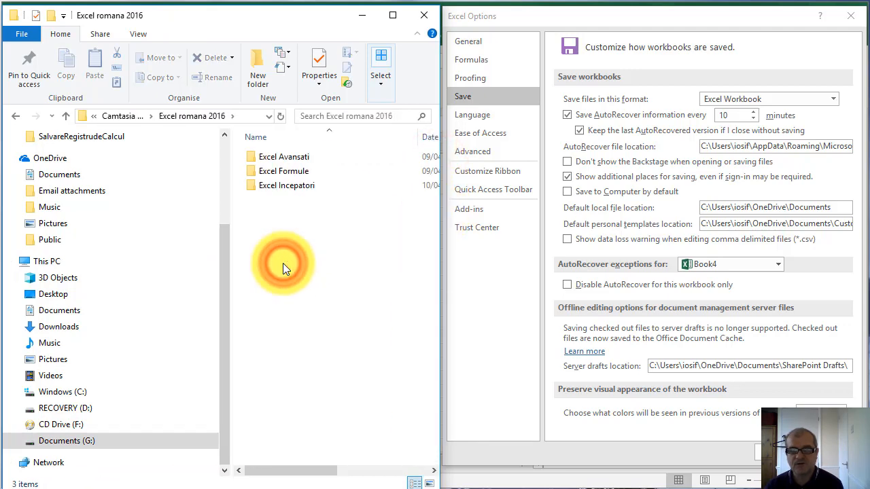
Look into the SalvareRegistrudeCalcul folder under Excel Incepatori, then go back and open the Organizarea fisierelor folder
double_click(306, 183)
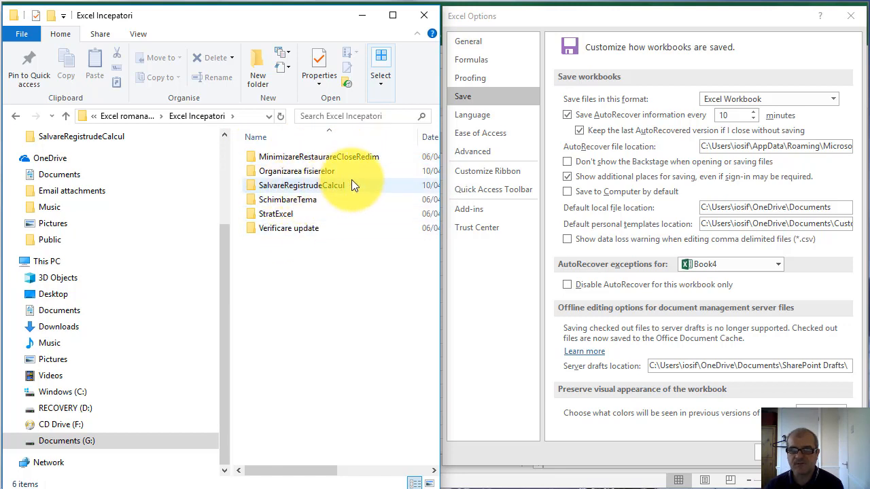
double_click(321, 183)
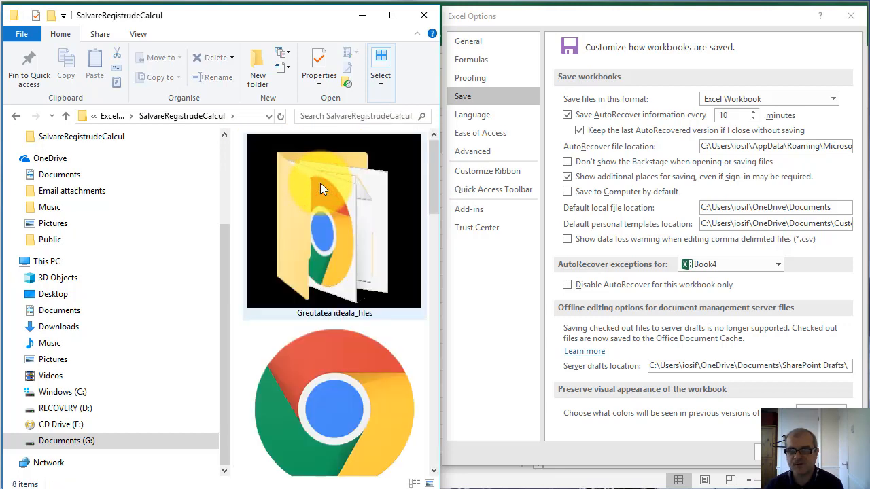
click(16, 117)
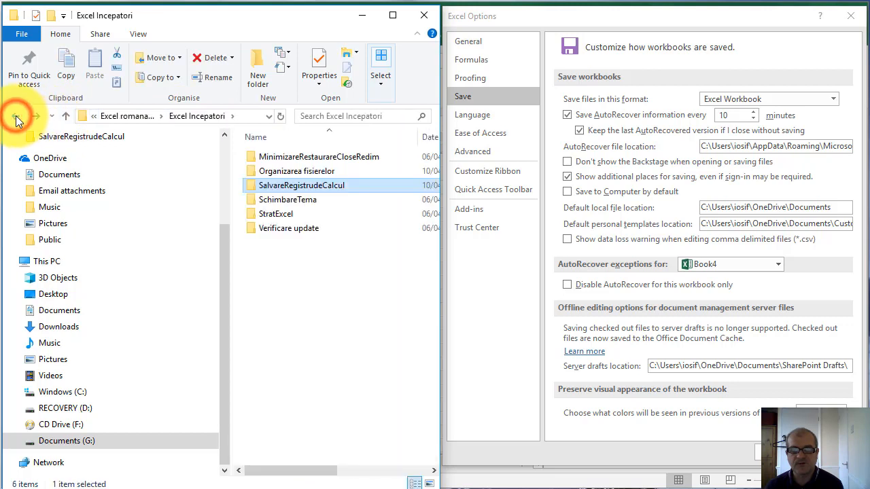
click(299, 170)
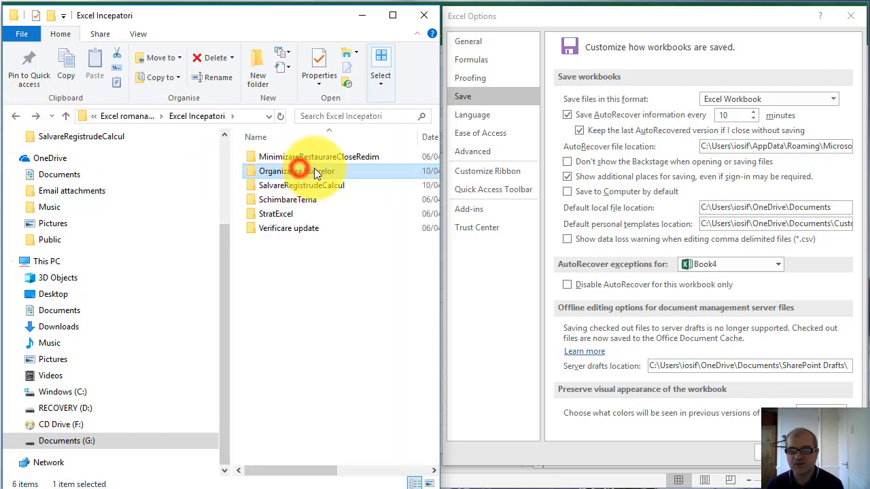
double_click(315, 169)
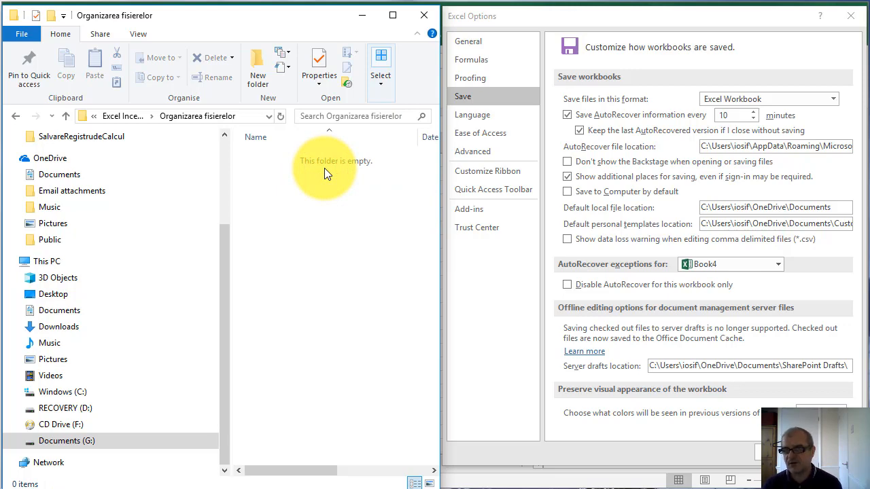
Place the cursor after the drive letter in the default local file location and widen File Explorer to show the Organizarea fisierelor folder's full path
click(841, 209)
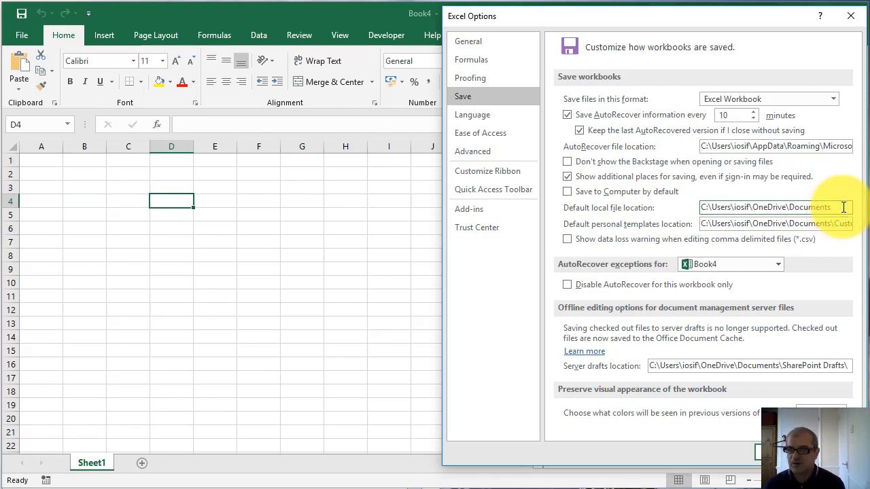
click(706, 206)
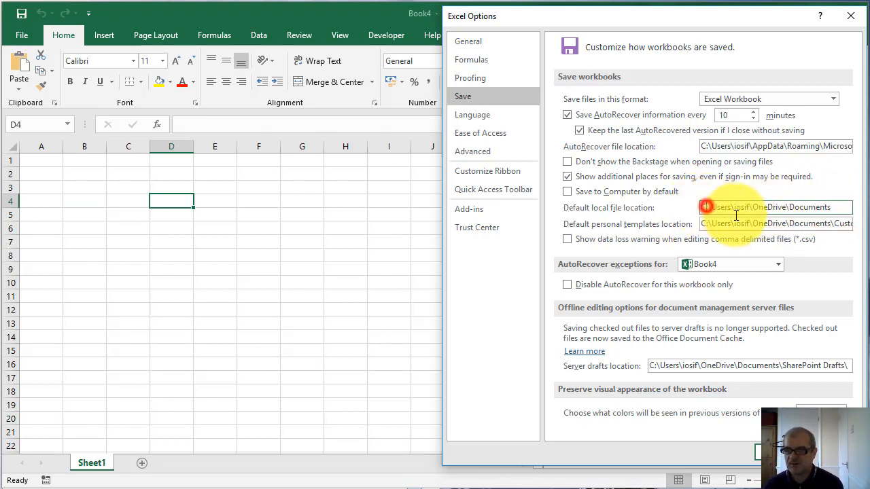
key(alt+Tab)
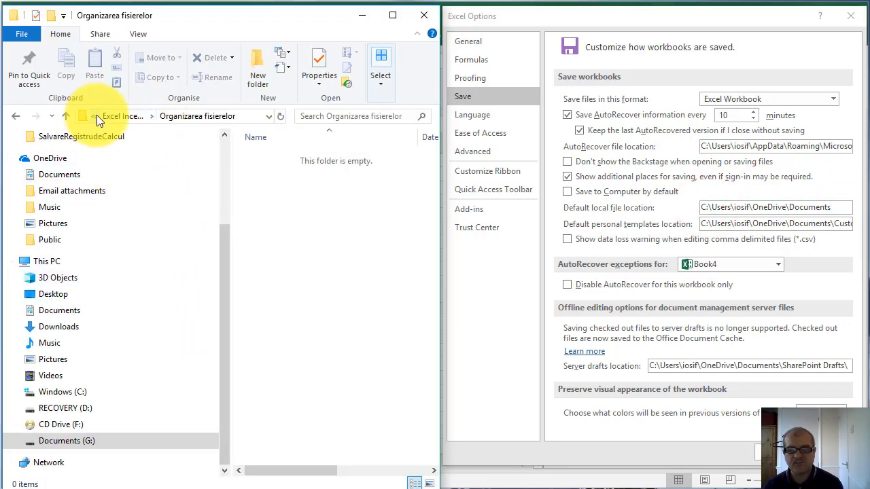
drag(441, 206, 771, 205)
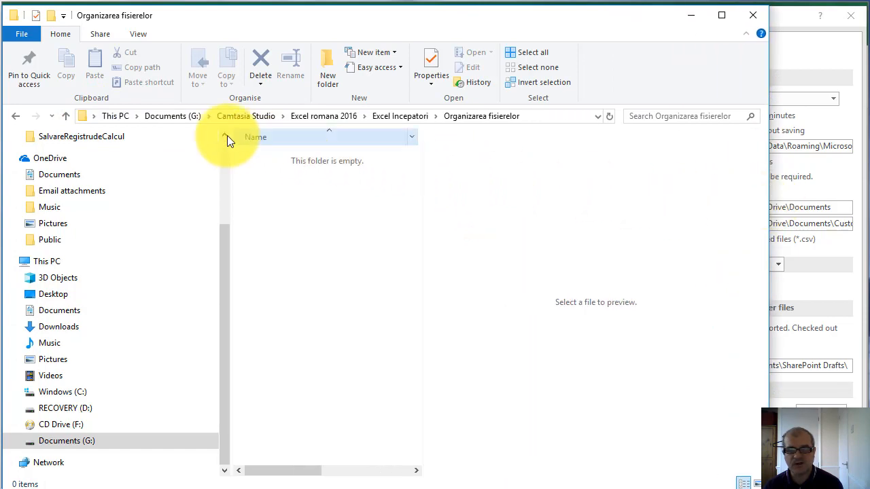
Change the drive letter in the default local file location to G:
click(793, 22)
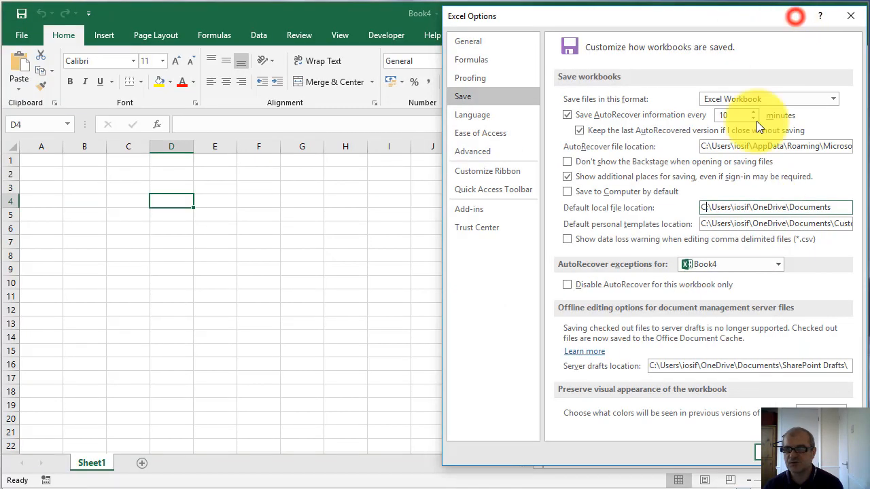
key(Delete)
key(Delete)
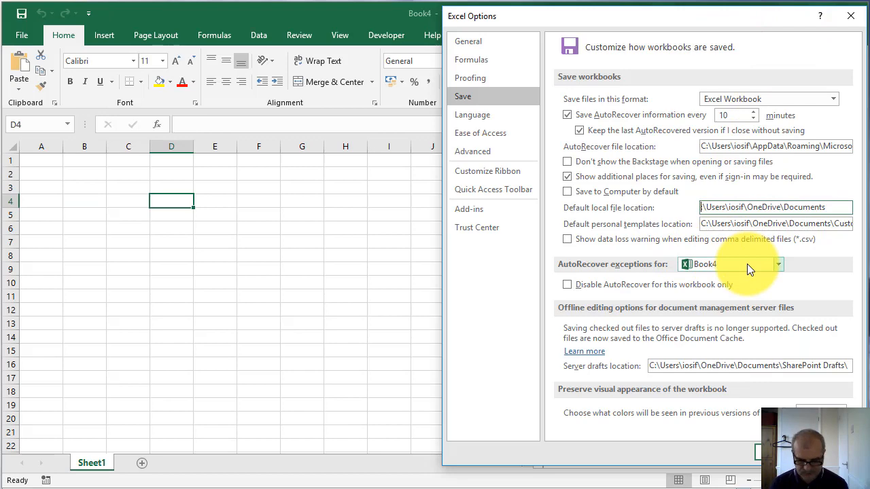
text(G)
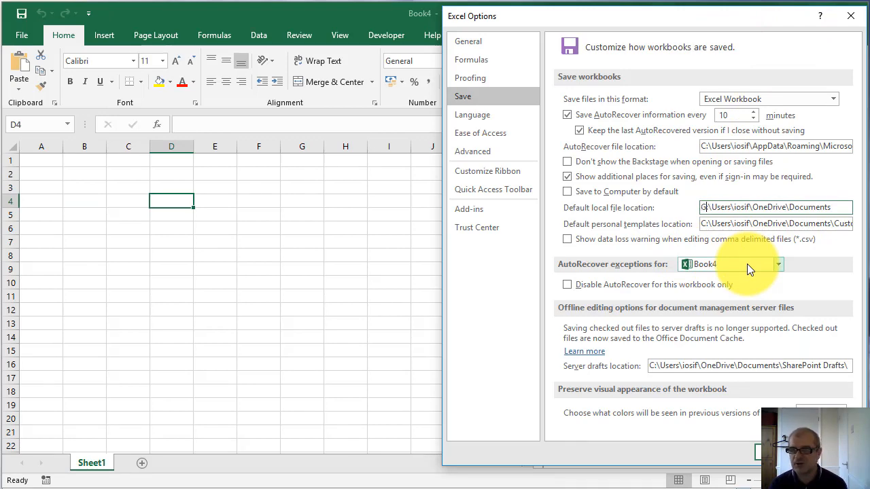
text(:)
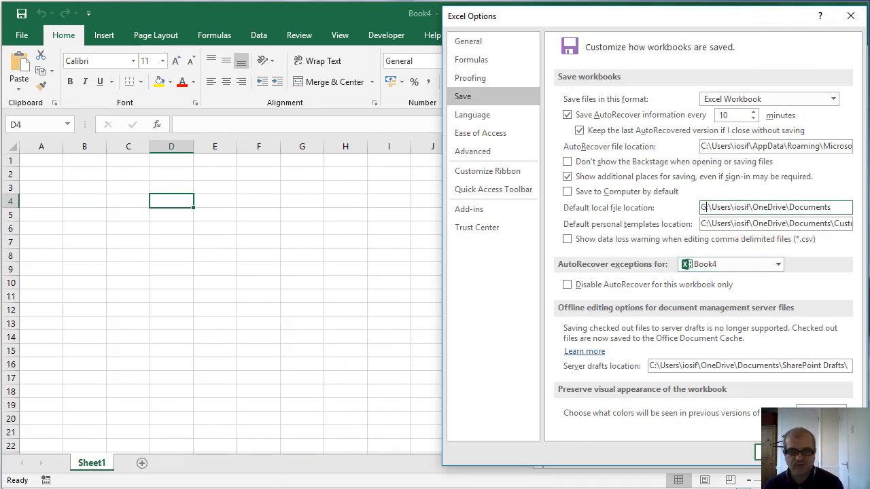
Copy the Camtasia Studio folder's name from Documents (G:) and paste it over Users in the default local file location
key(alt+Tab)
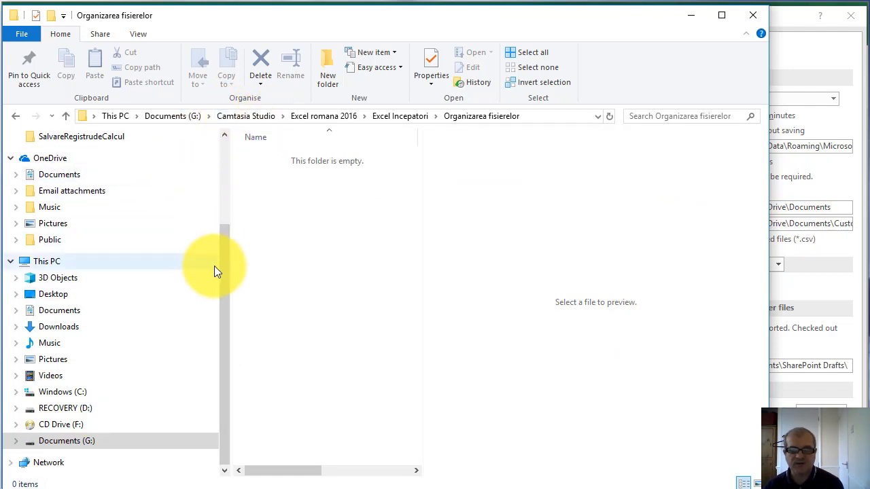
click(224, 280)
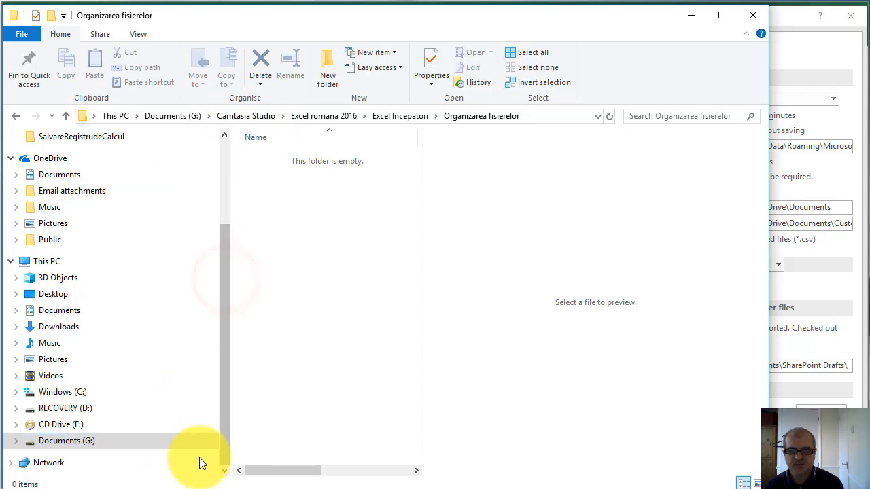
click(77, 443)
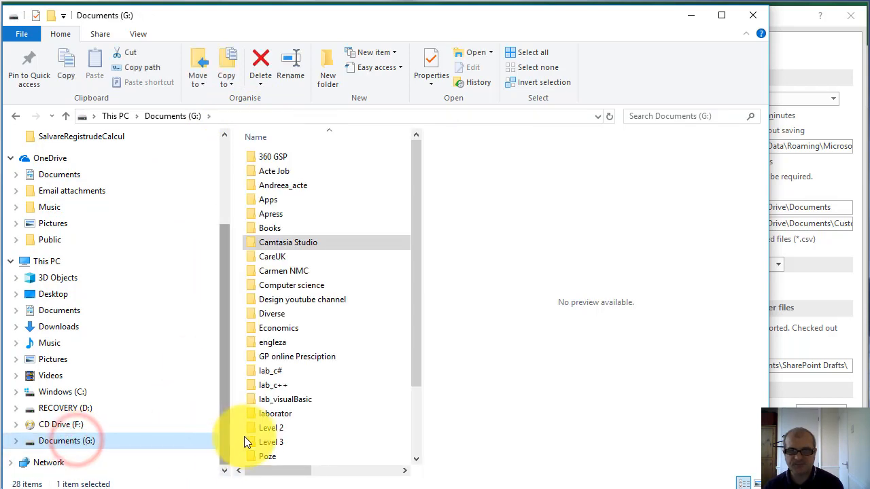
click(299, 243)
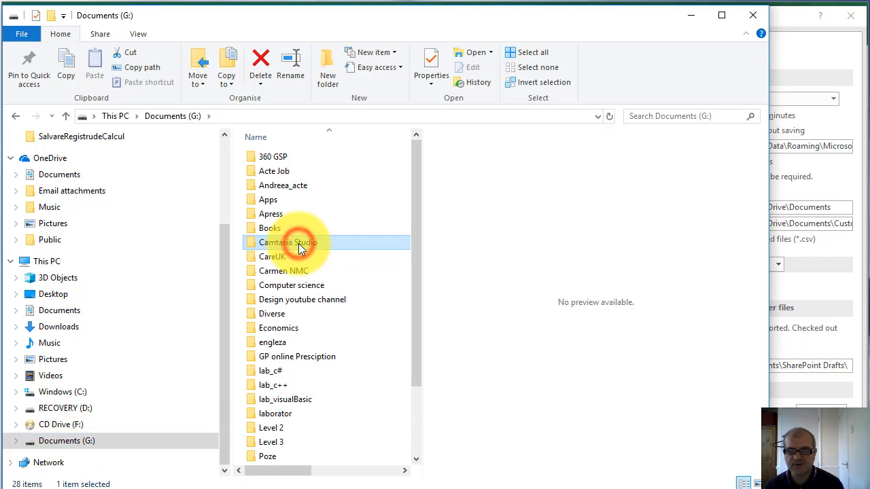
click(295, 244)
key(ctrl+c)
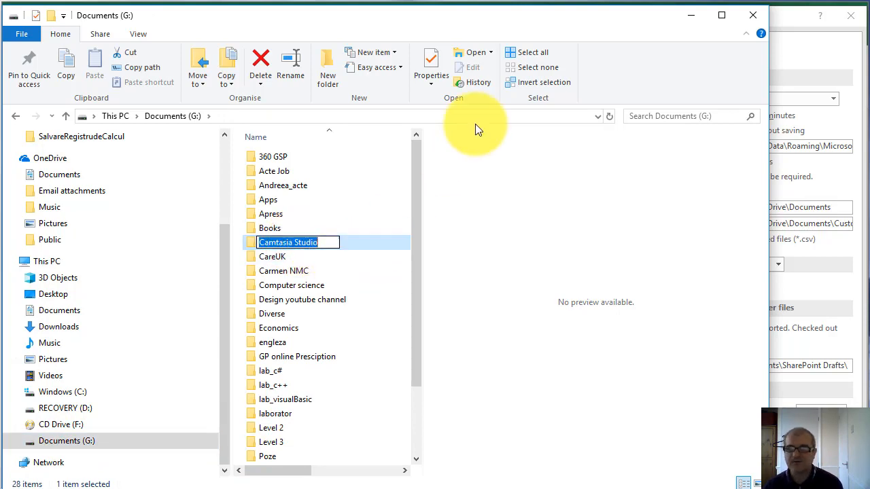
click(691, 17)
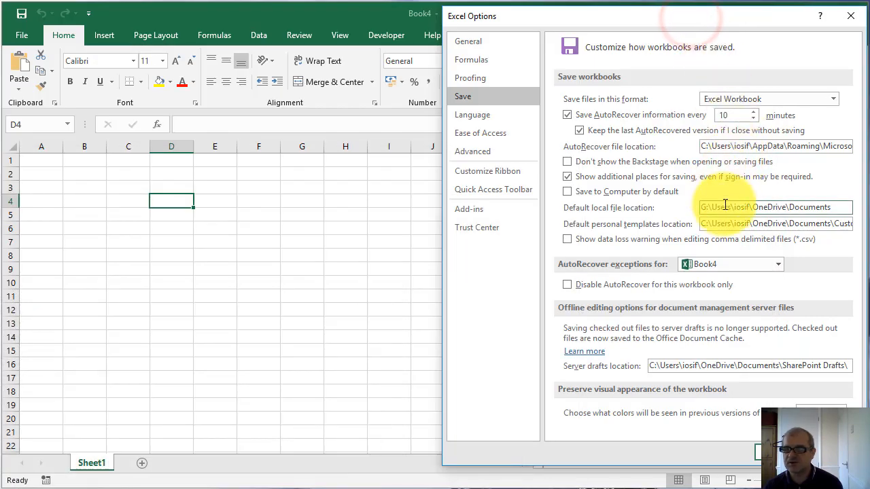
drag(731, 207, 713, 208)
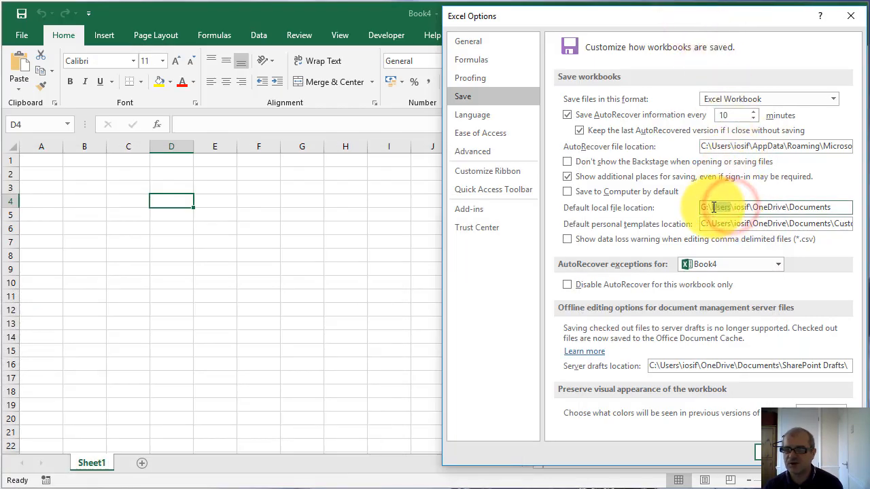
key(ctrl+v)
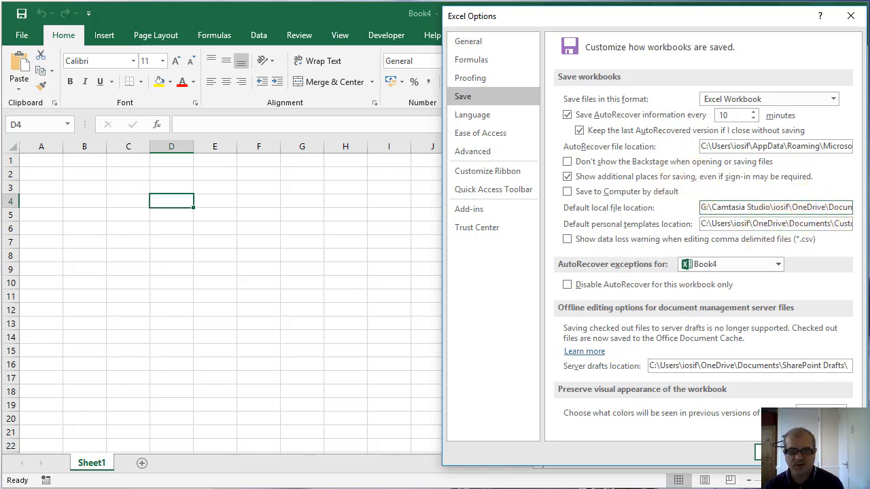
Copy the name of the Excel romana 2016 folder inside Camtasia Studio and paste it over the user-name folder in the default local file location
key(alt+Tab)
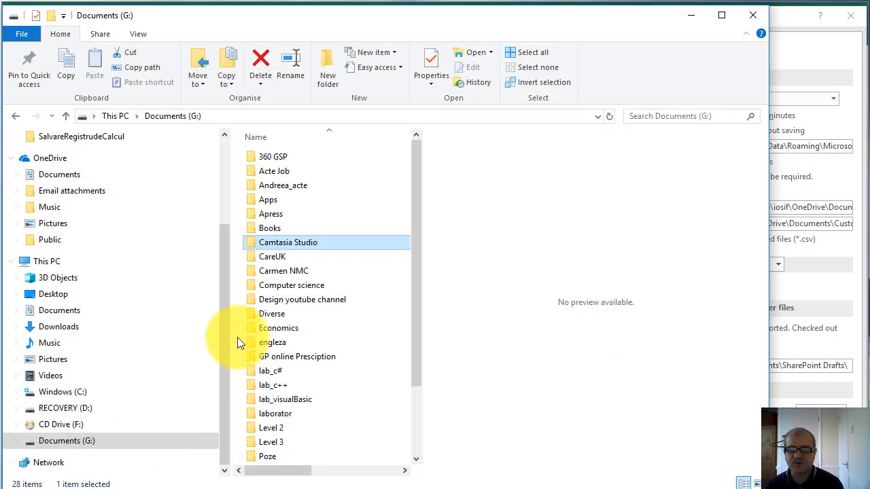
double_click(294, 242)
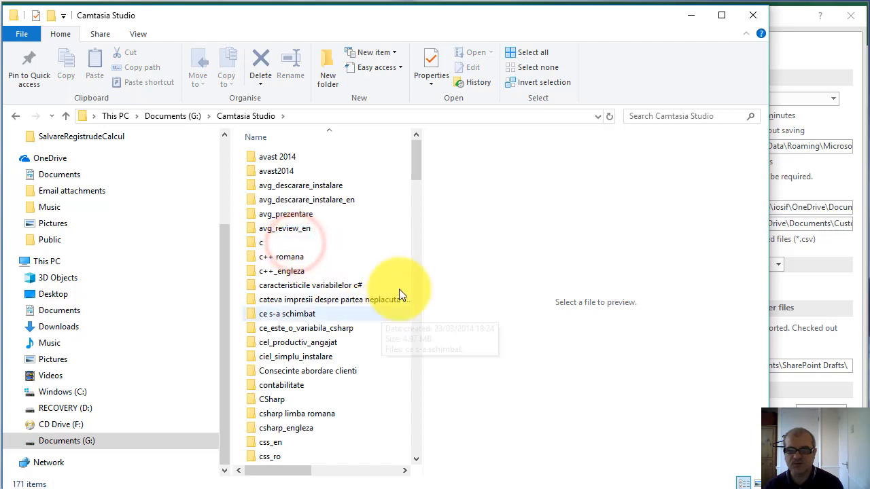
drag(419, 169, 416, 226)
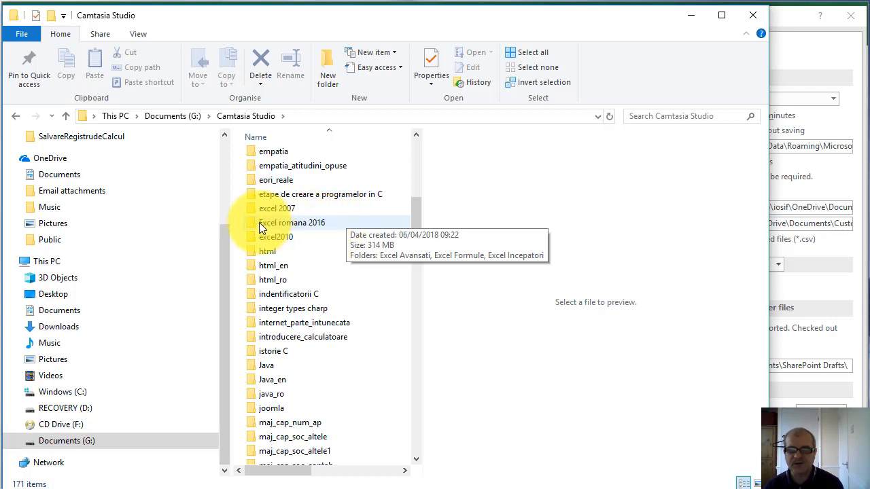
click(293, 222)
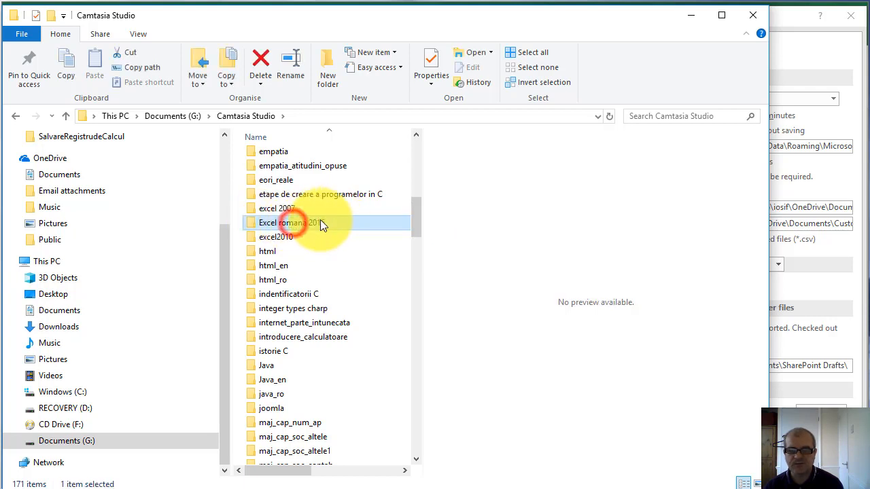
key(F2)
key(ctrl+c)
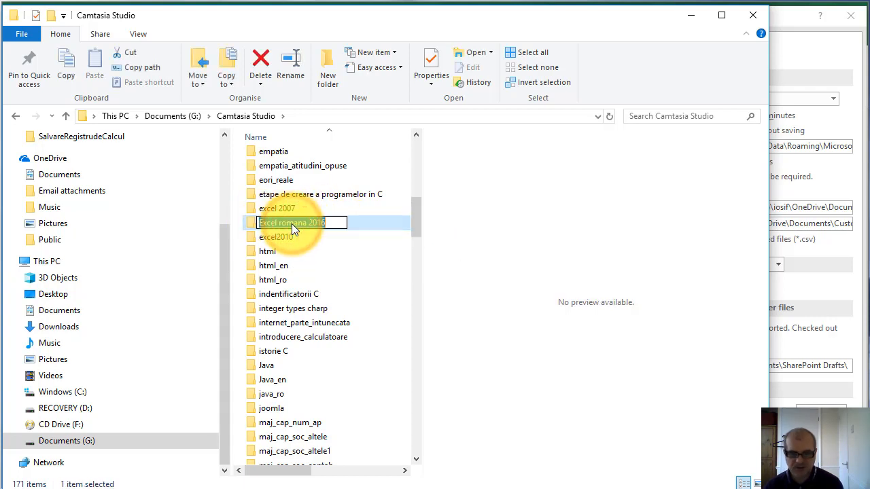
click(691, 15)
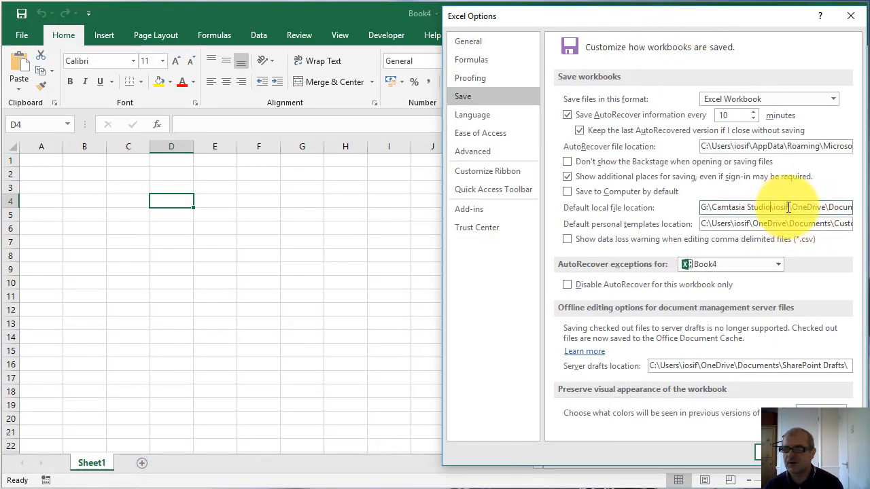
click(790, 206)
drag(791, 207, 773, 208)
key(ctrl+v)
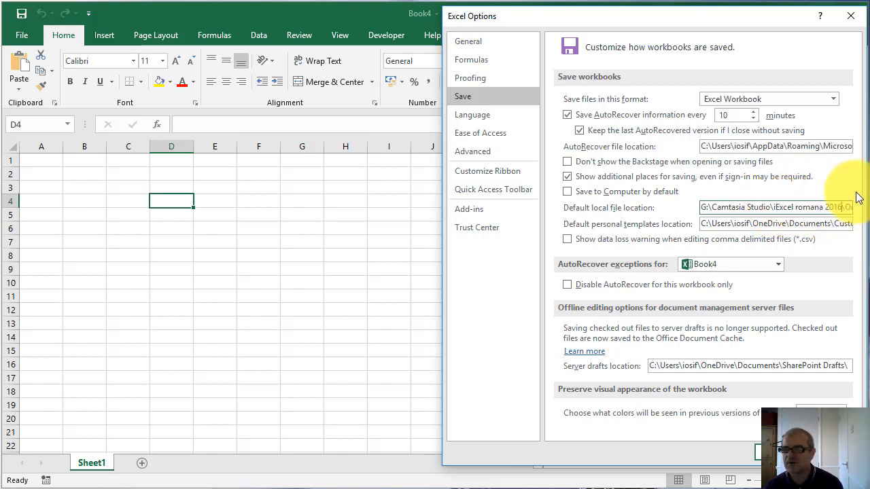
Copy the name of the Excel Incepatori folder inside Excel romana 2016 and paste it over OneDrive in the default local file location
click(775, 208)
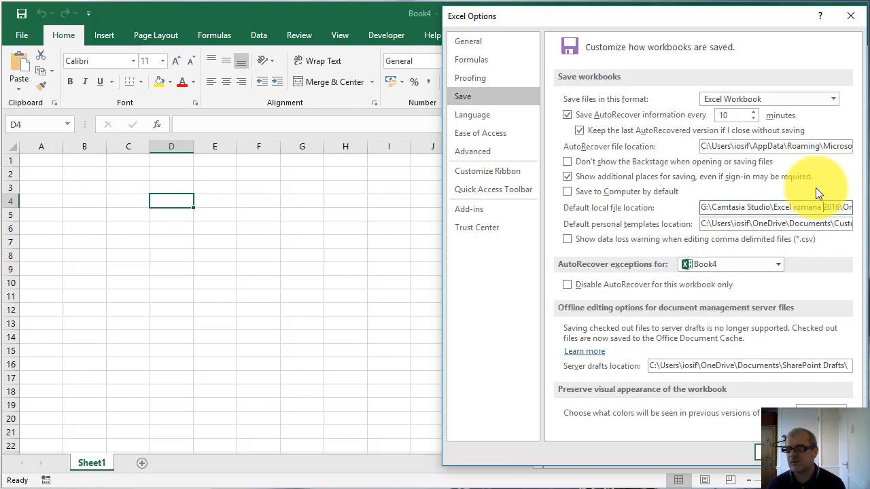
key(Right)
key(Right)
key(Right)
key(Right)
key(Right)
key(Right)
key(Right)
key(Right)
key(Right)
key(Right)
key(Right)
key(Right)
key(Right)
key(Right)
key(Right)
key(Right)
key(Right)
key(Right)
key(Right)
key(Right)
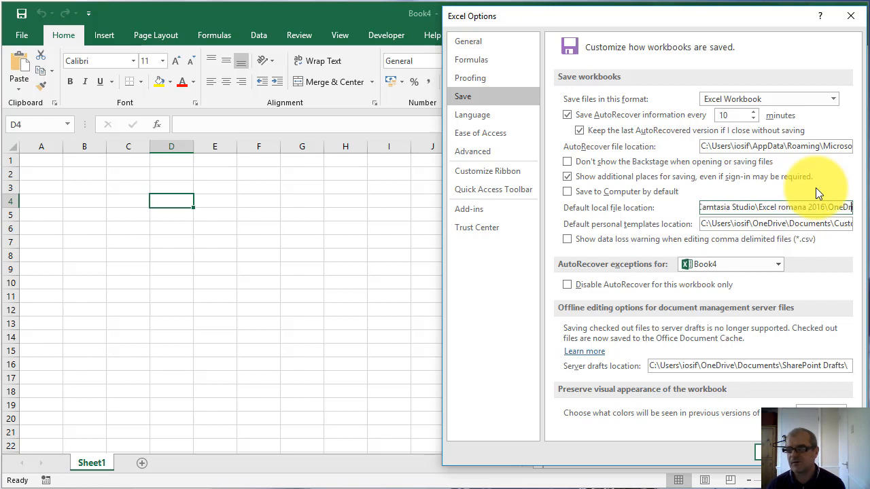
key(Right)
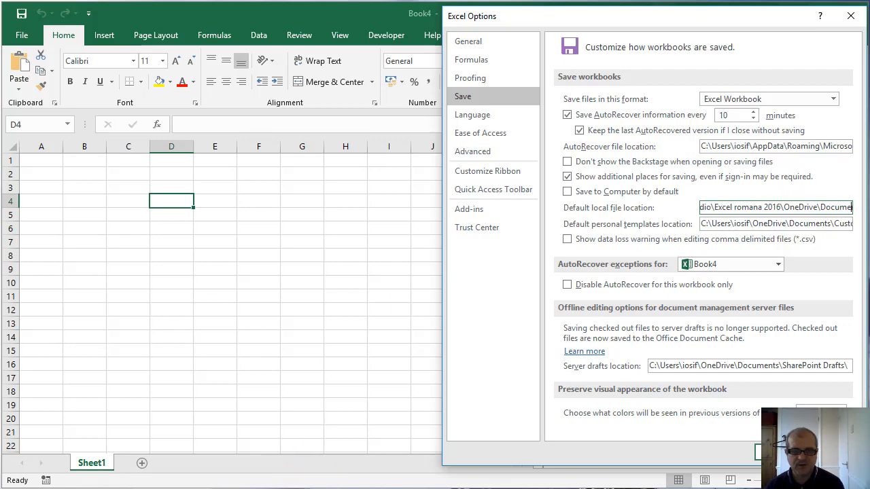
click(119, 488)
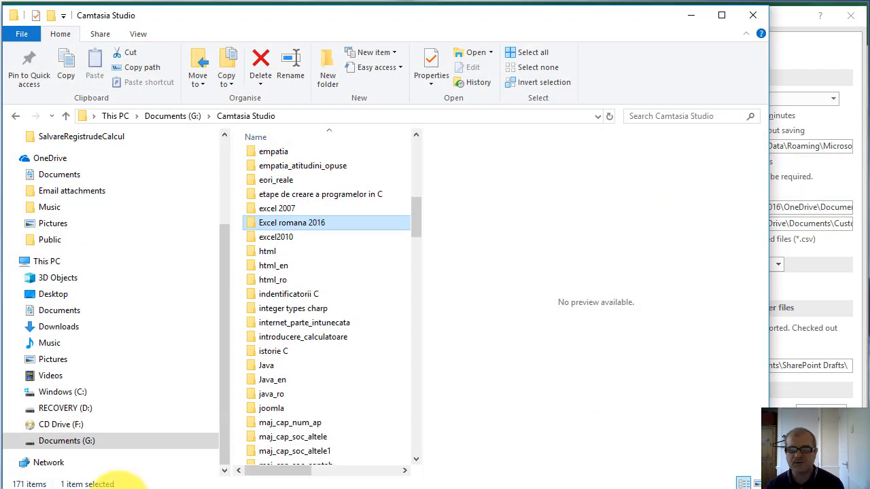
double_click(315, 221)
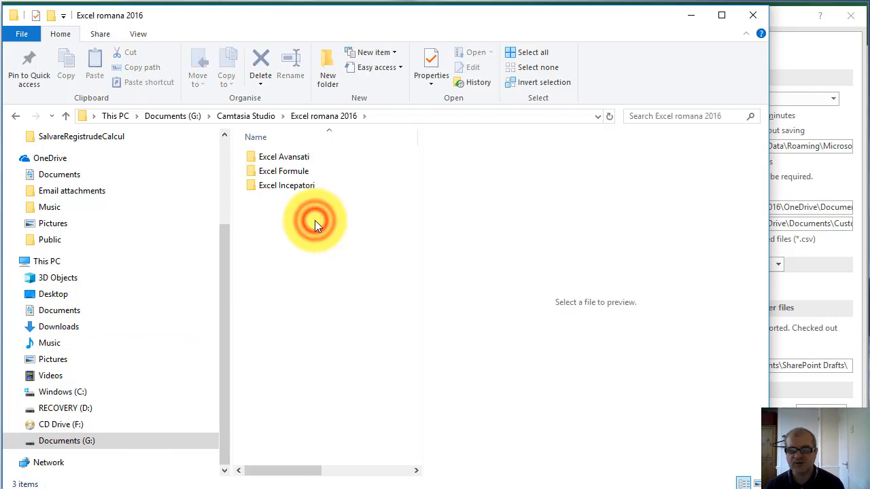
double_click(297, 185)
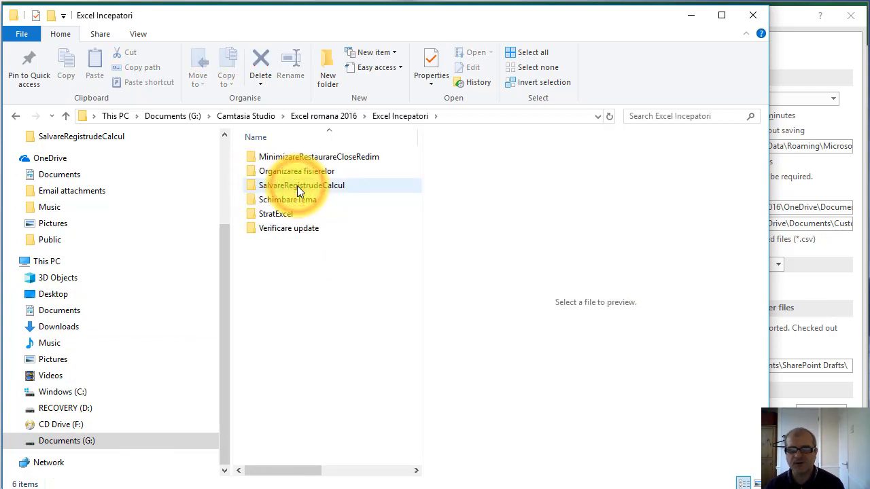
click(15, 115)
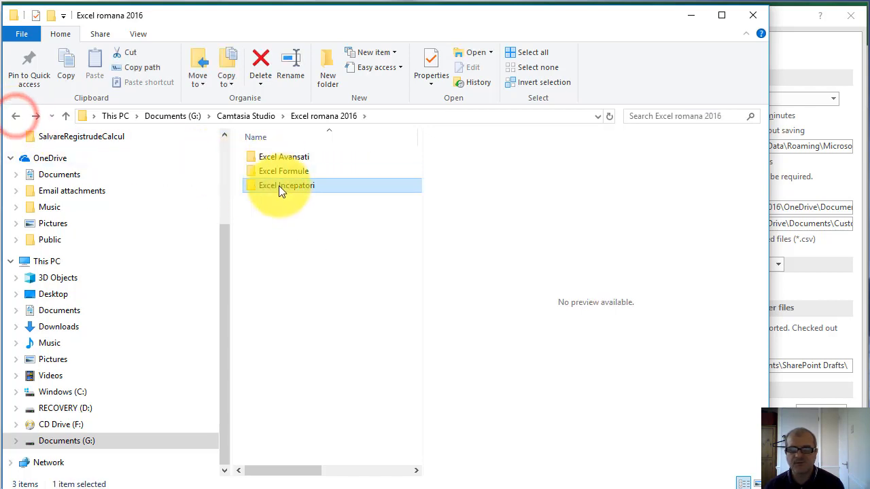
click(281, 186)
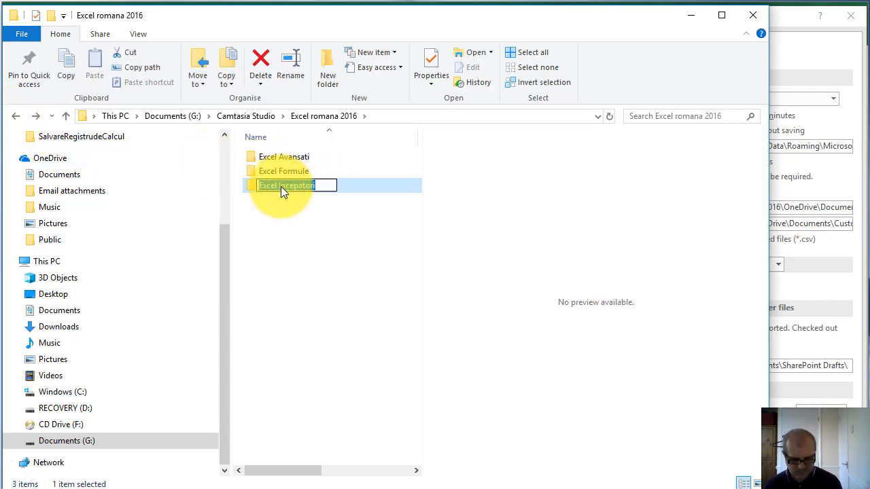
click(689, 15)
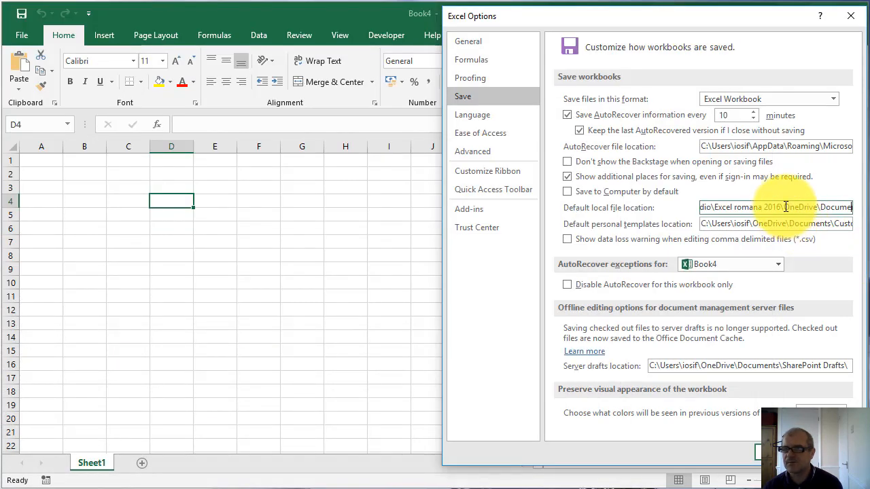
drag(785, 207, 815, 207)
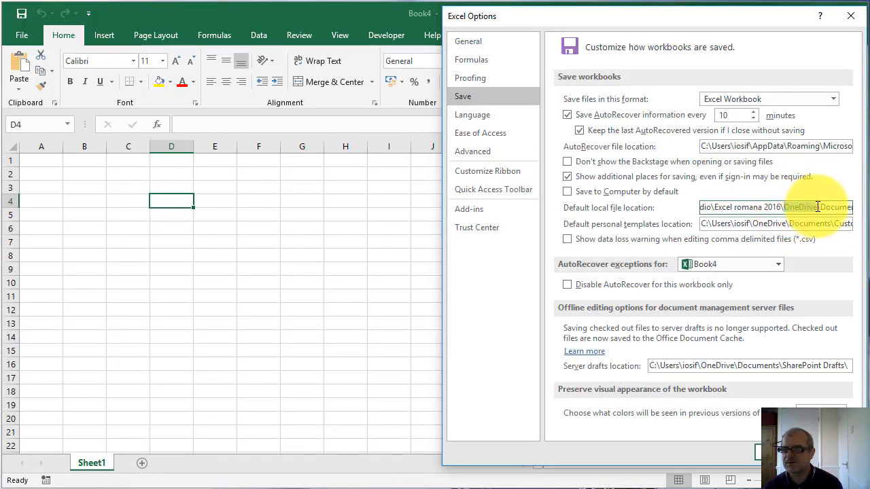
text(ExcelIncepator)
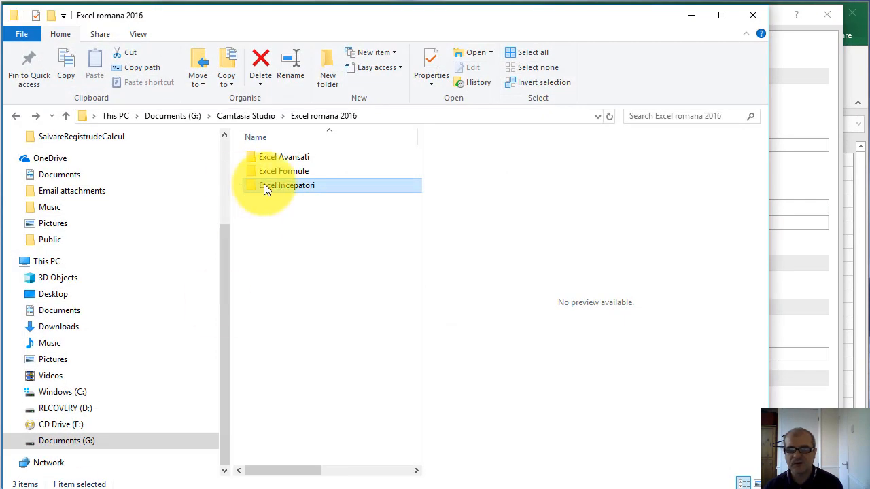
Copy the Organizarea fisierelor folder's name from Excel Incepatori, paste it over Documents in the default local file location, and apply the options
double_click(268, 185)
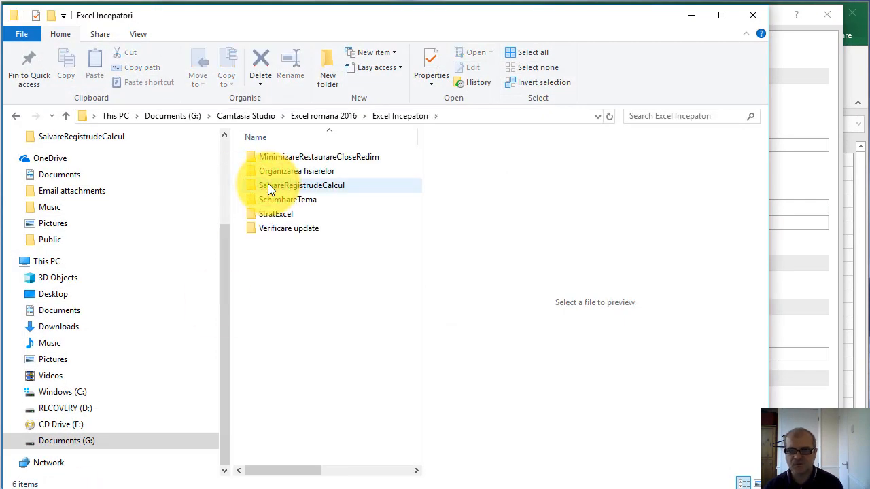
click(291, 171)
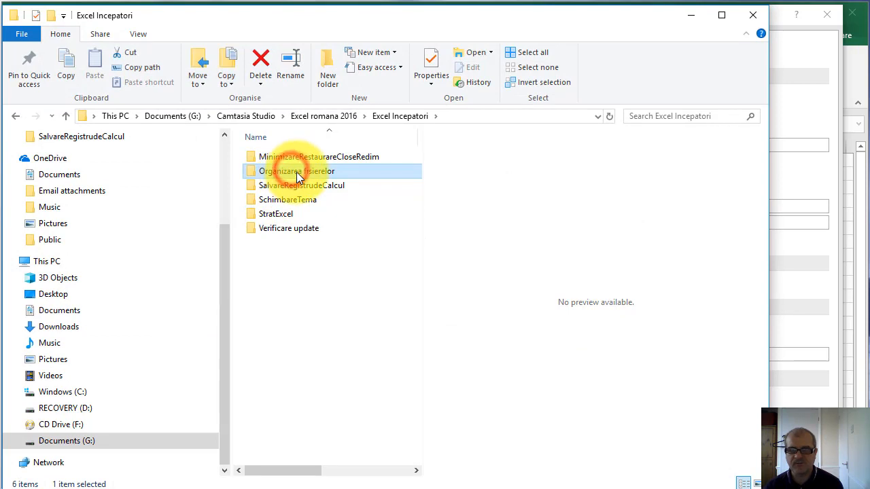
click(297, 173)
key(ctrl+c)
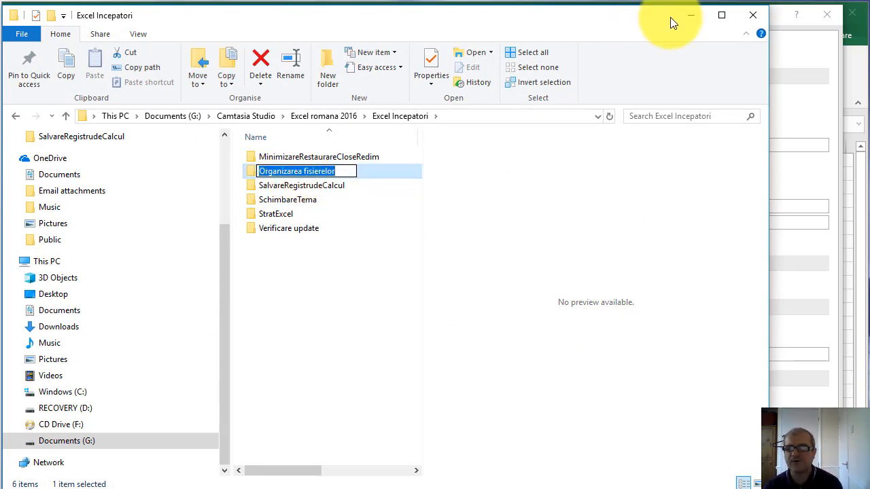
click(691, 15)
drag(655, 206, 618, 206)
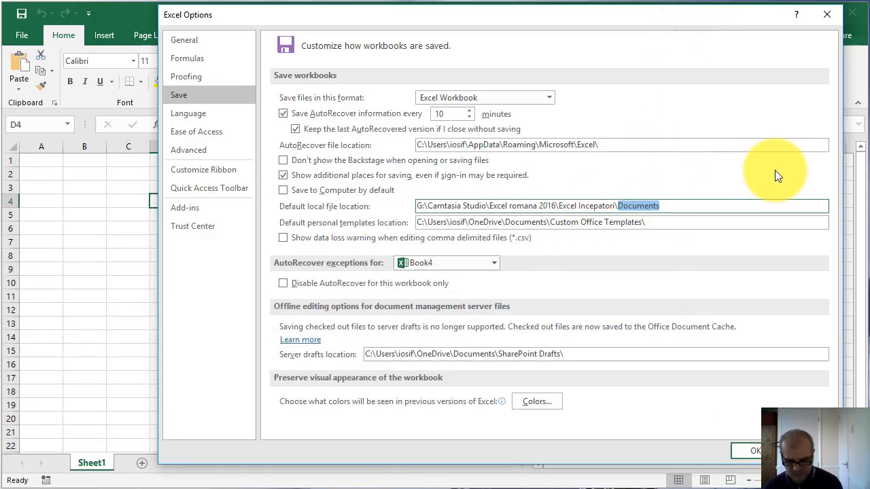
key(ctrl+v)
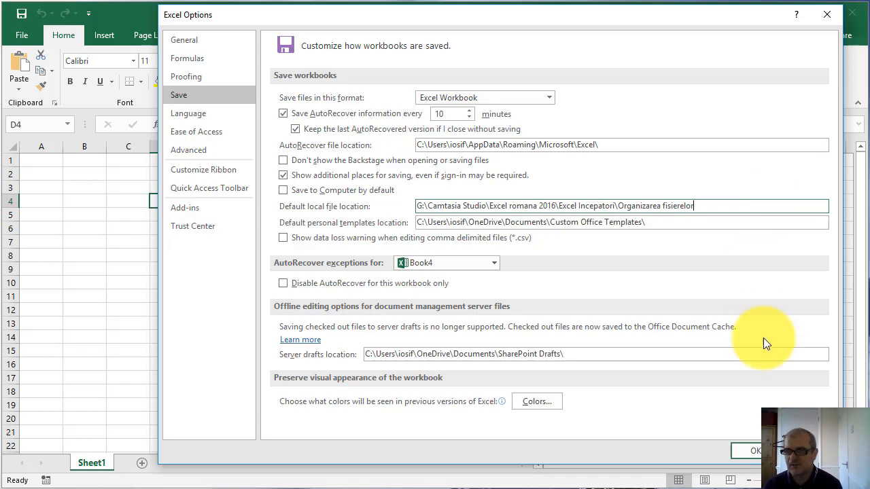
click(754, 451)
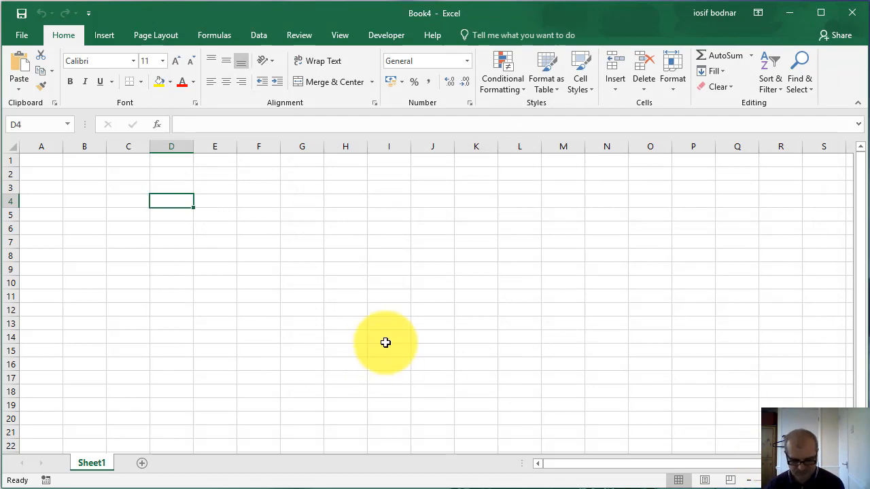
Browse for a save location for Book4 and check the folder path offered by default
click(15, 36)
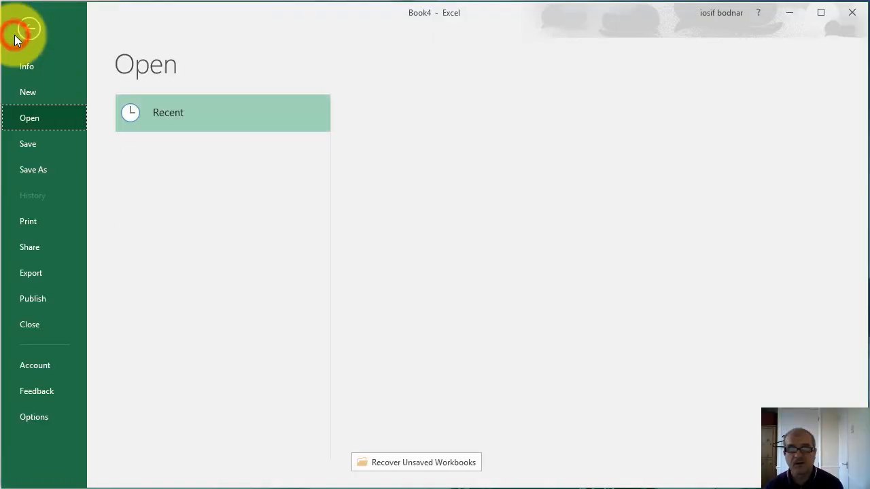
click(39, 174)
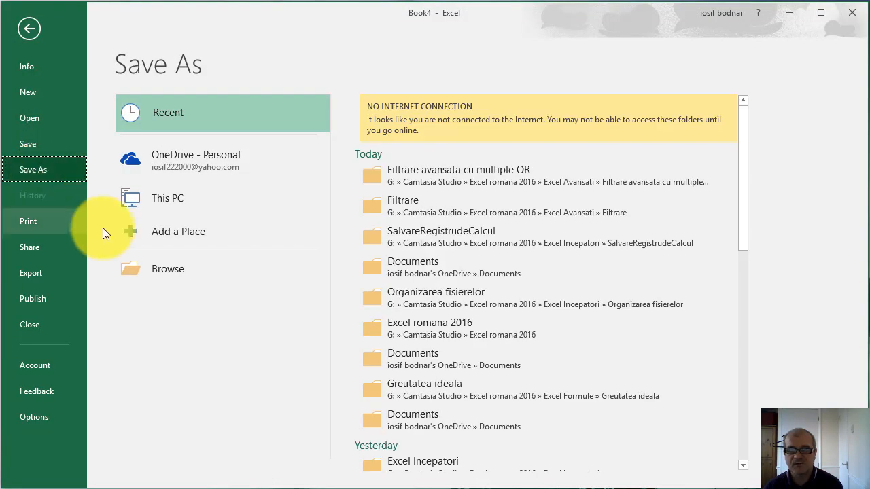
click(177, 268)
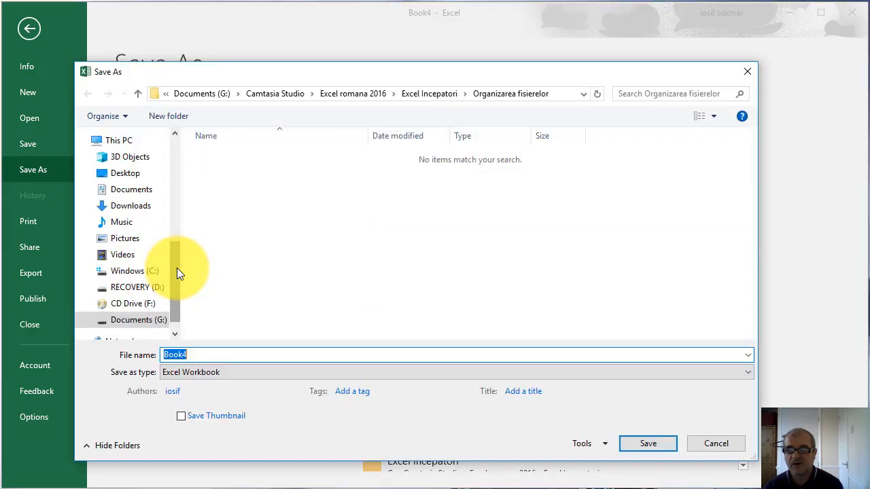
drag(532, 77, 580, 64)
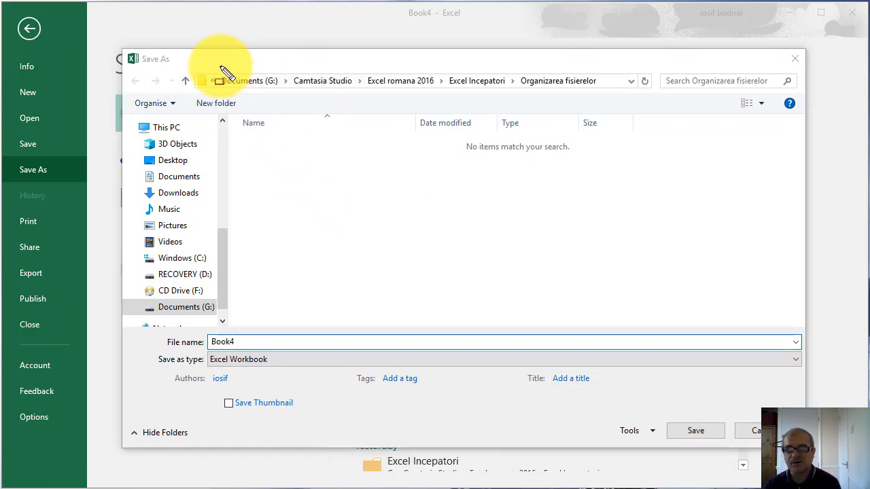
mouse_move(209, 69)
mouse_down()
mouse_move(233, 98)
mouse_move(619, 95)
mouse_up()
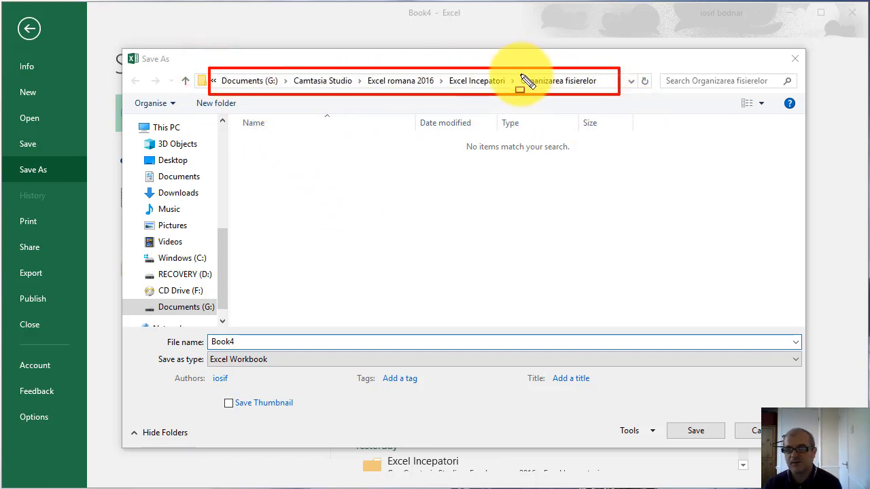
mouse_move(517, 72)
mouse_down()
mouse_move(545, 95)
mouse_move(605, 94)
mouse_up()
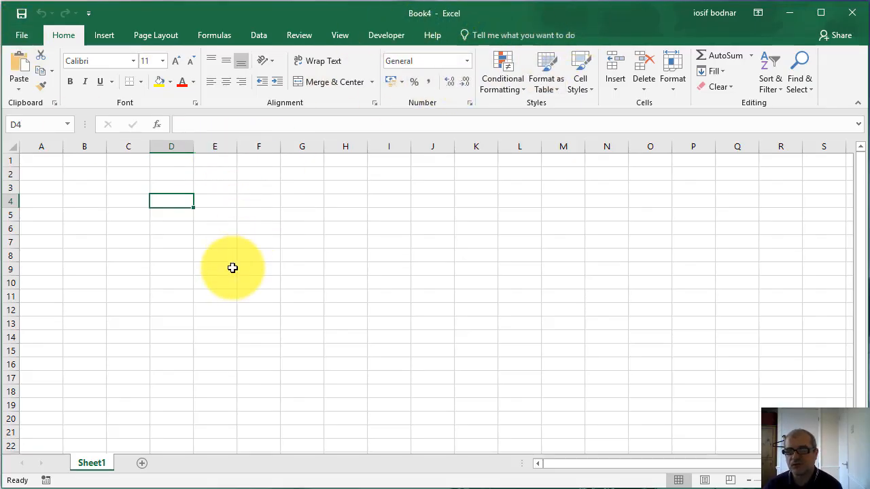
Compare the default folder in Book4's Save As dialog with the recent folders listed for saving, closing the dialog without saving
click(23, 36)
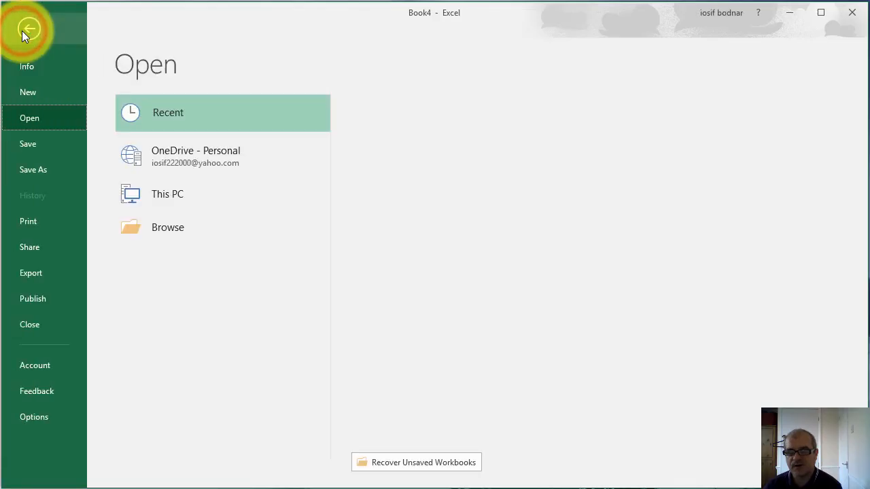
click(31, 172)
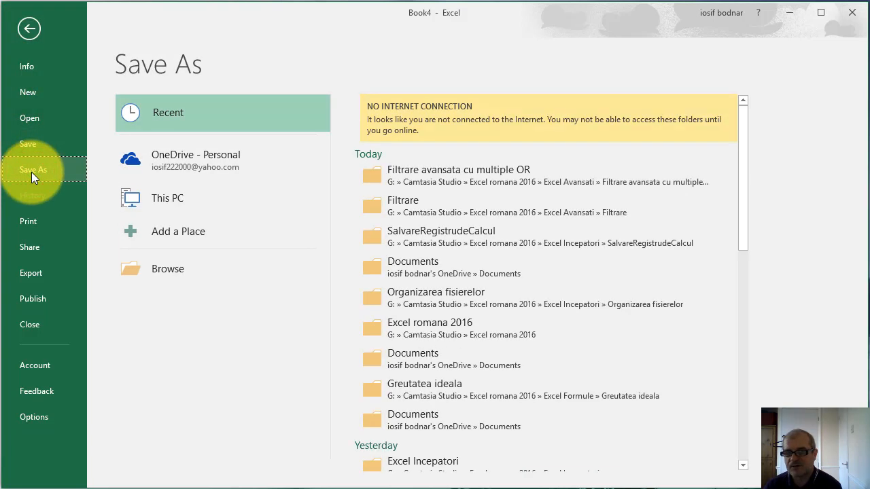
click(184, 272)
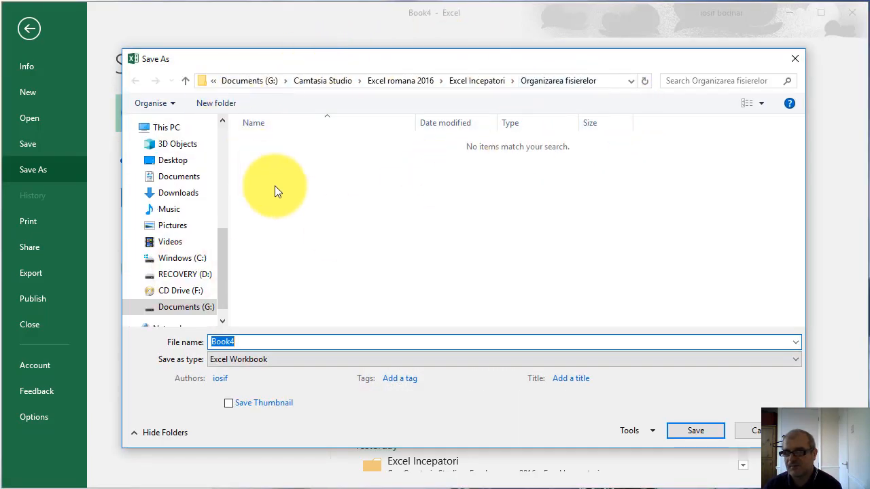
click(794, 59)
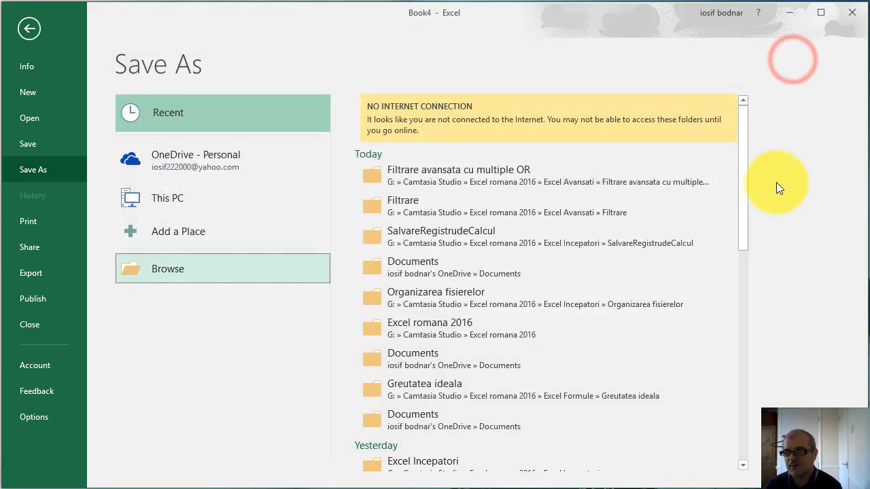
click(740, 188)
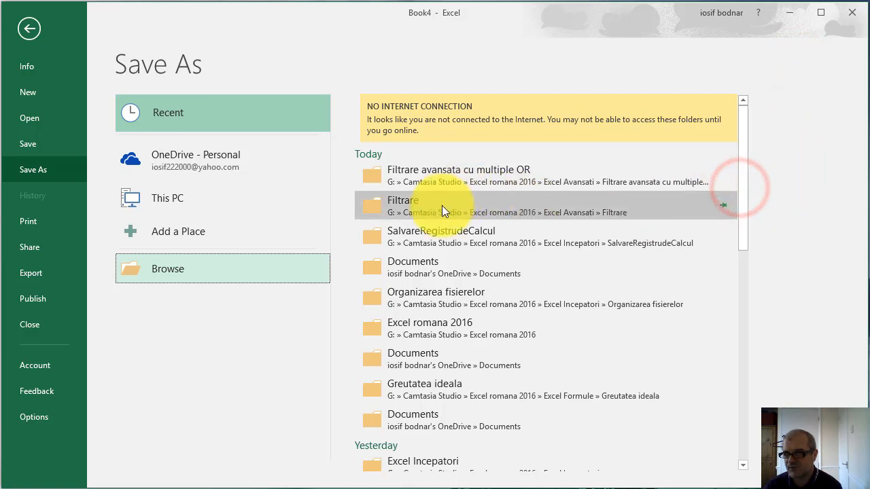
drag(747, 159, 746, 176)
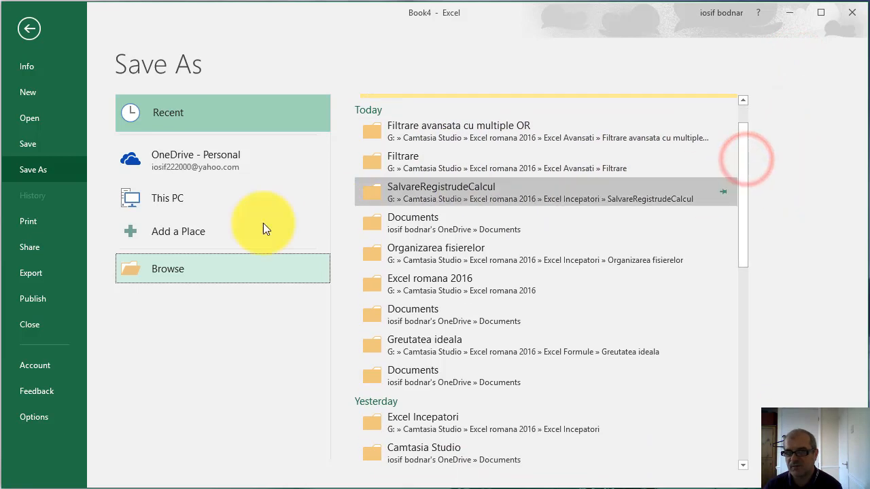
click(159, 271)
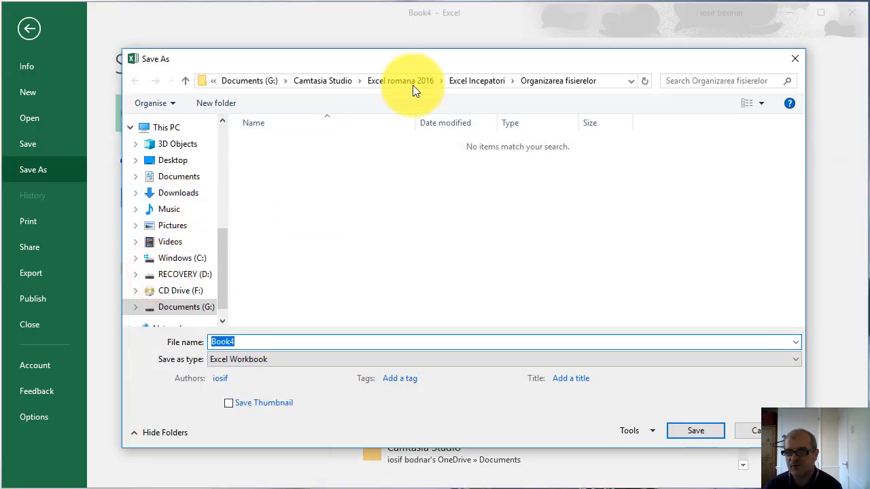
click(796, 59)
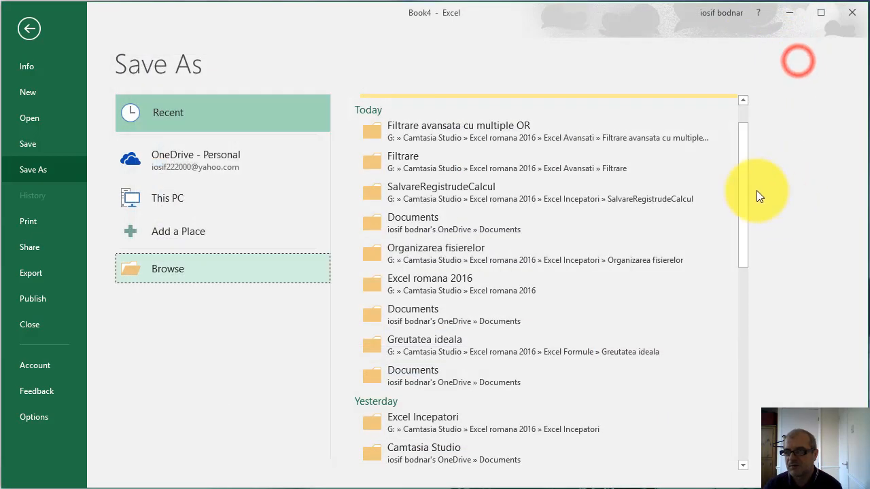
Save Book4 under its current name in the FiltrareaSimpla folder picked from the recent folders
drag(740, 187, 748, 284)
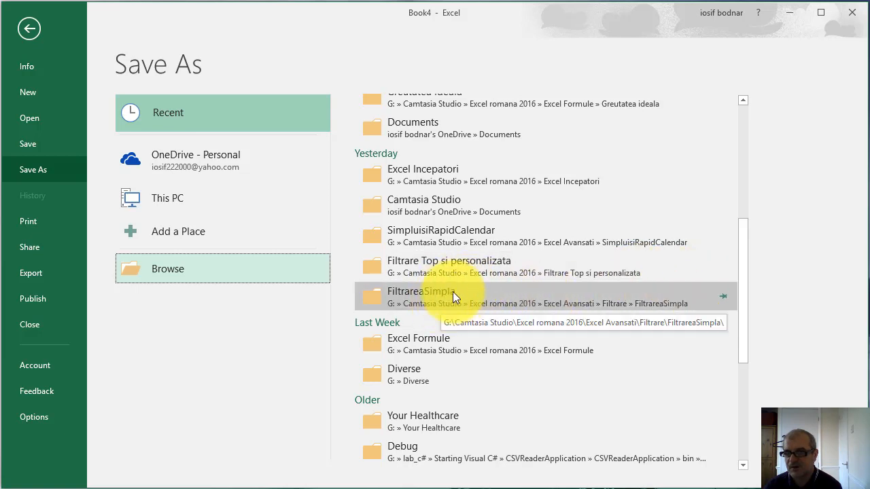
mouse_move(743, 323)
mouse_down()
mouse_move(740, 228)
mouse_move(739, 317)
mouse_up()
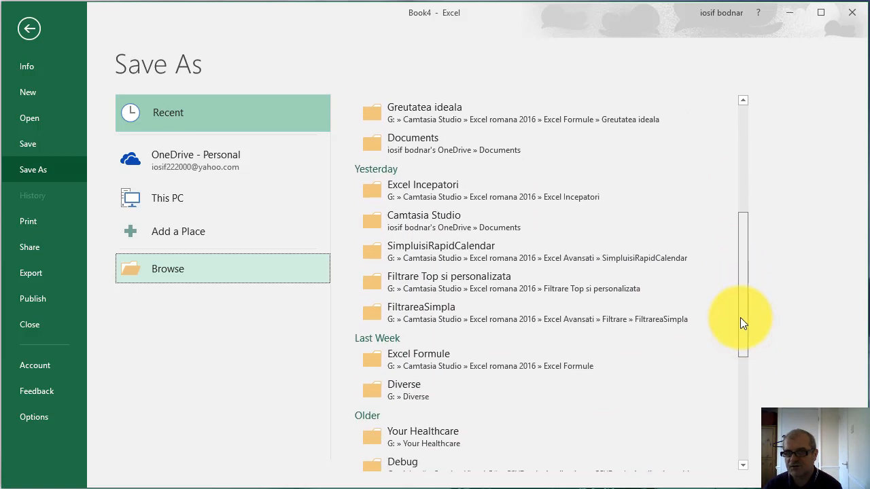
click(439, 308)
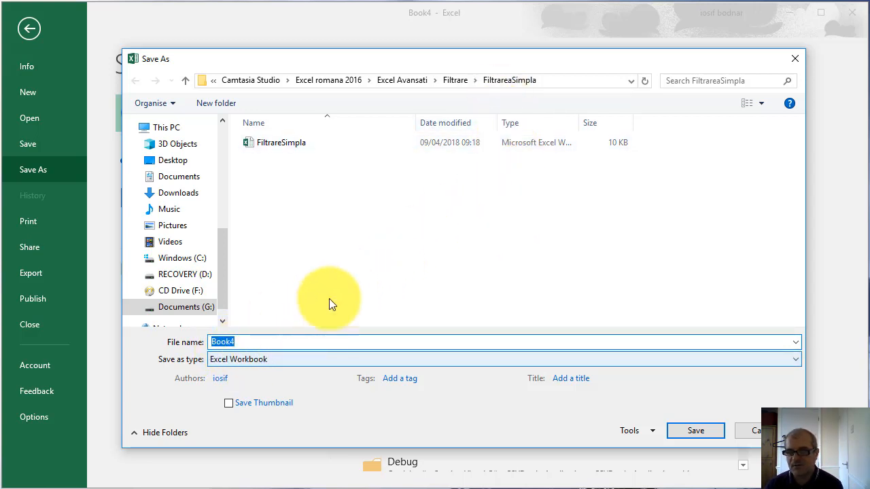
click(689, 430)
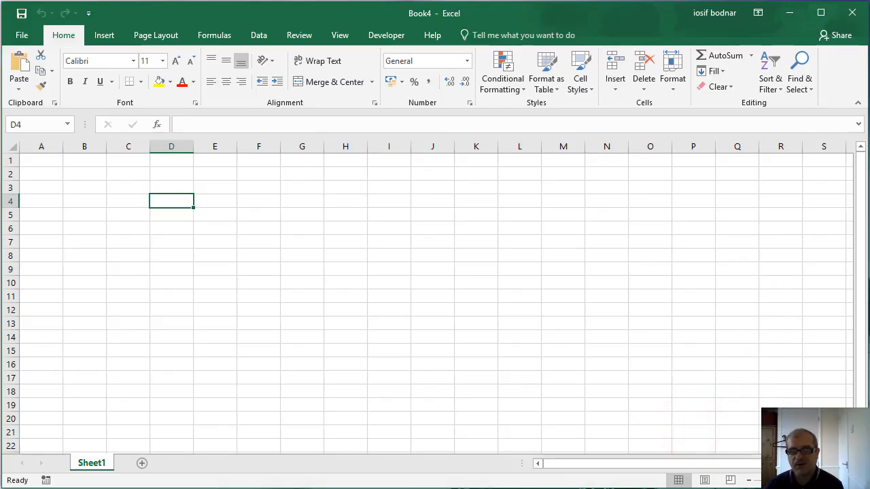
Pin the FiltrareaSimpla folder in the Save As folder list and unpin it again
click(31, 34)
click(46, 173)
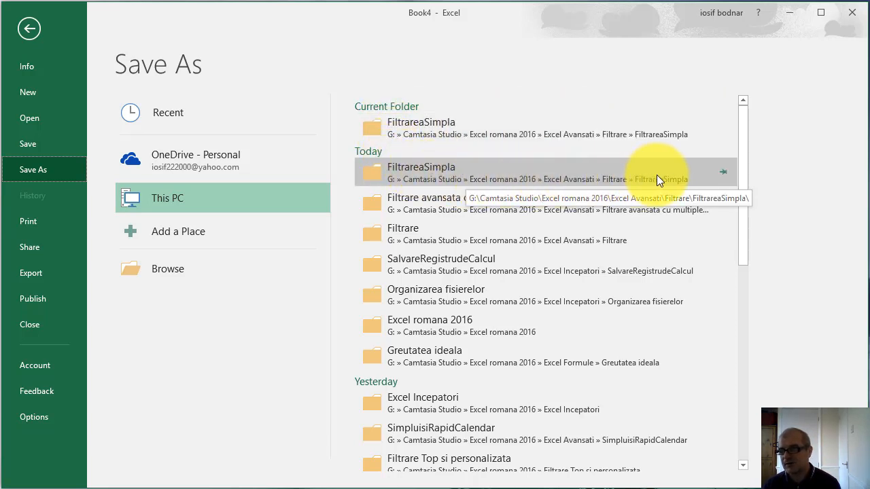
click(721, 172)
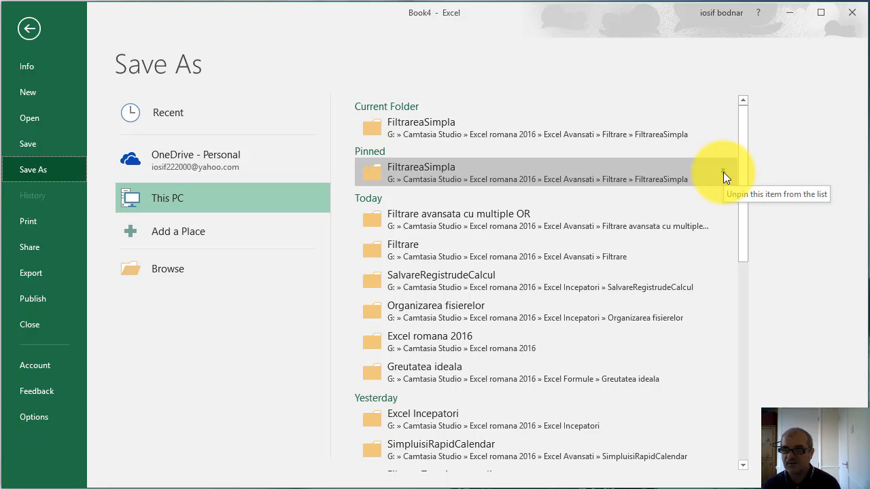
click(723, 172)
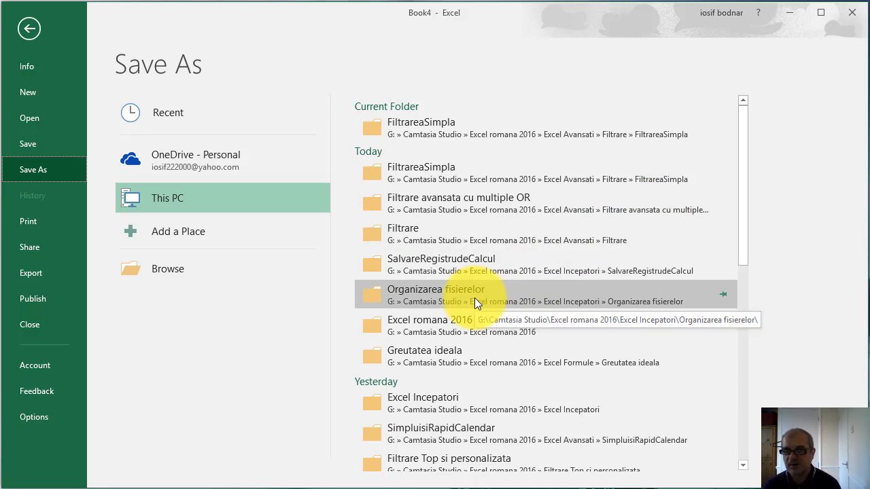
Pin the Organizarea fisierelor folder in the Save As folder list, and pin and unpin the Filtrare folder
click(722, 294)
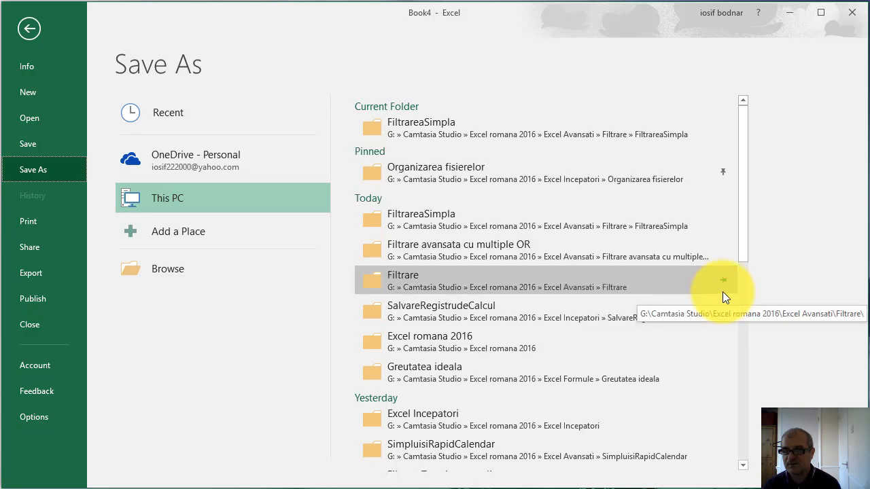
click(722, 281)
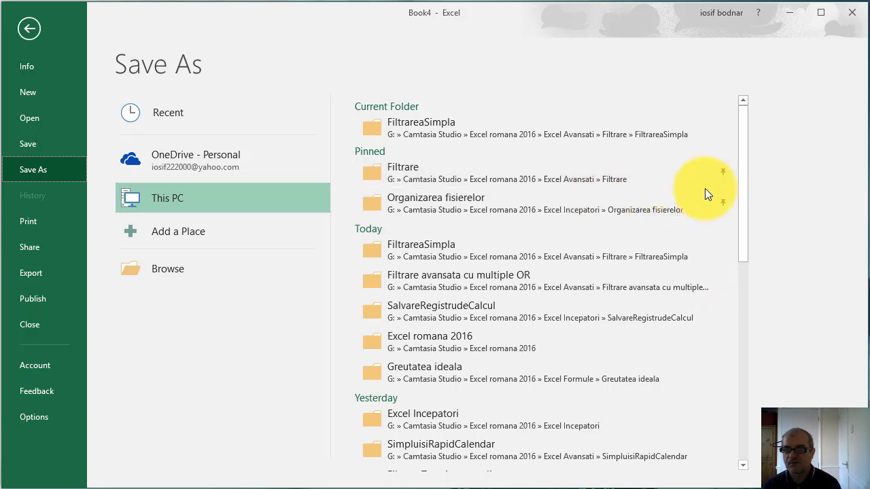
click(723, 172)
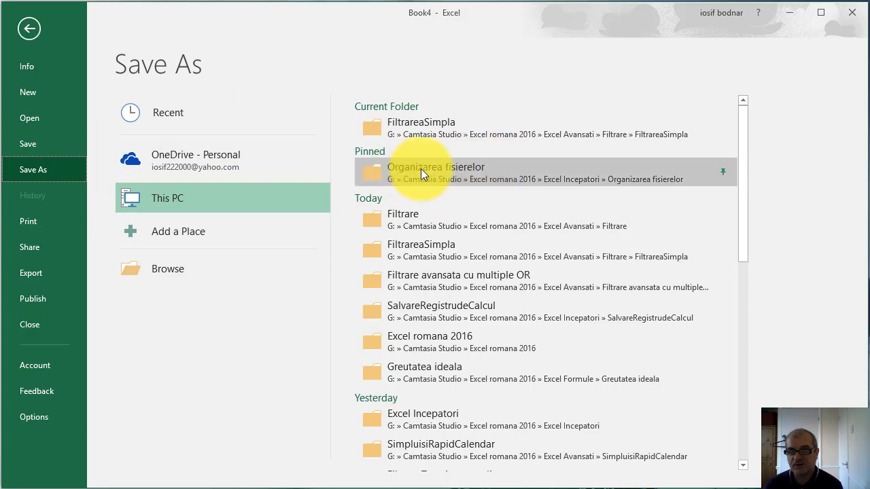
Save the workbook as organizareaFisirelor in the pinned Organizarea fisierelor folder
click(480, 173)
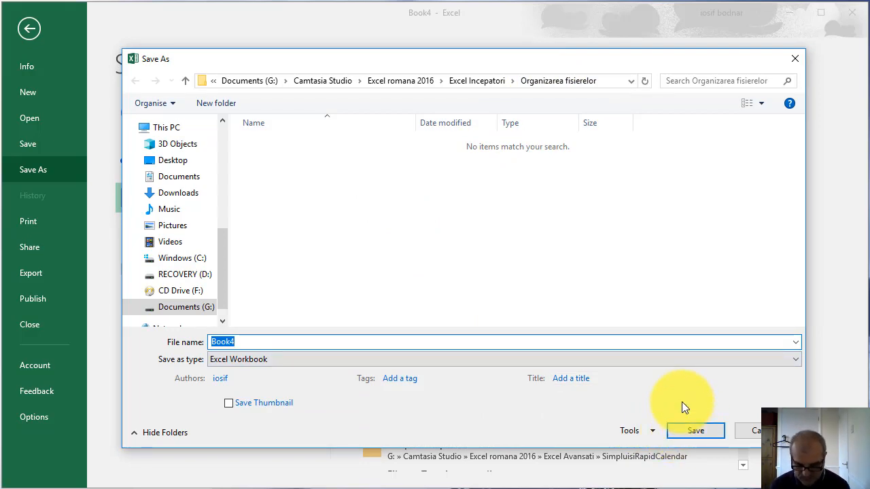
text(organizar)
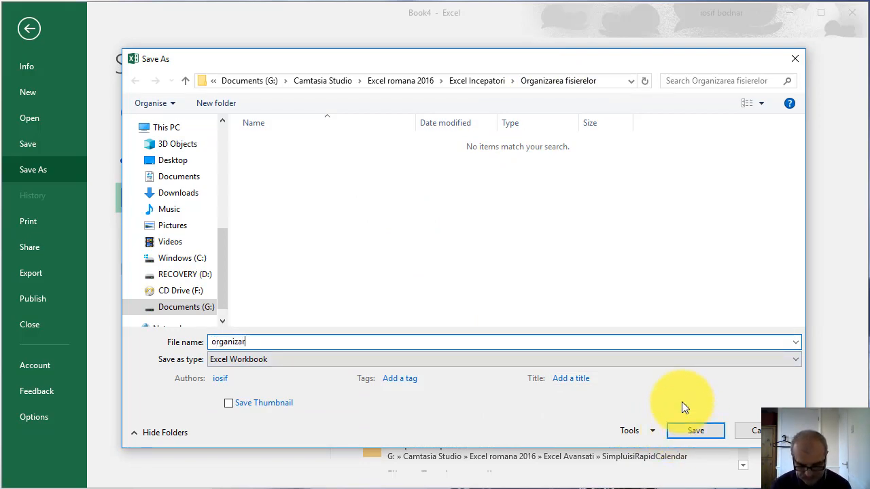
text(eaFisire)
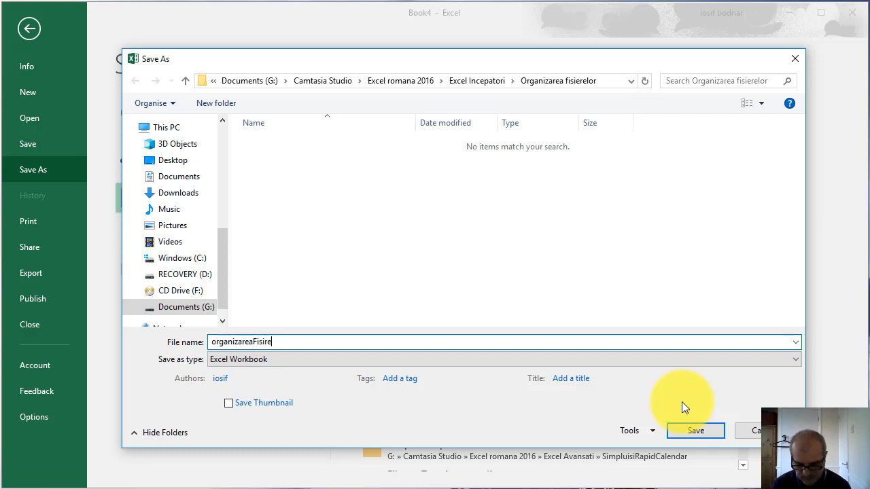
text(lor)
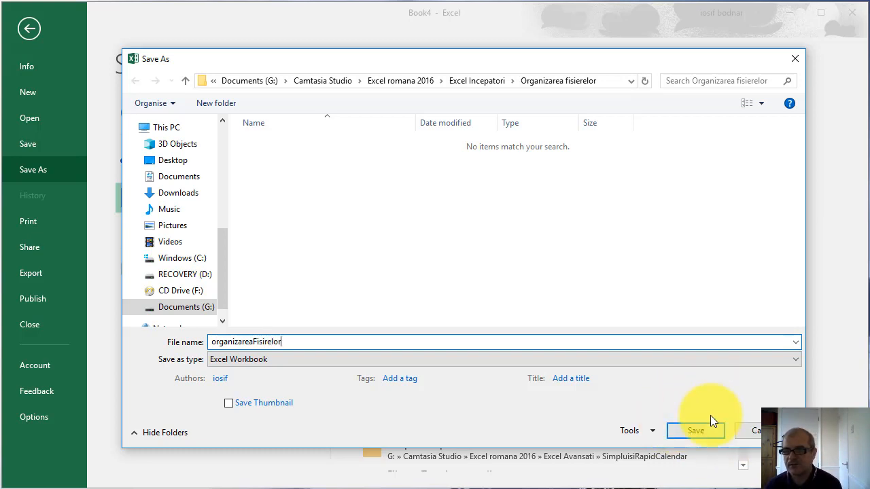
click(711, 427)
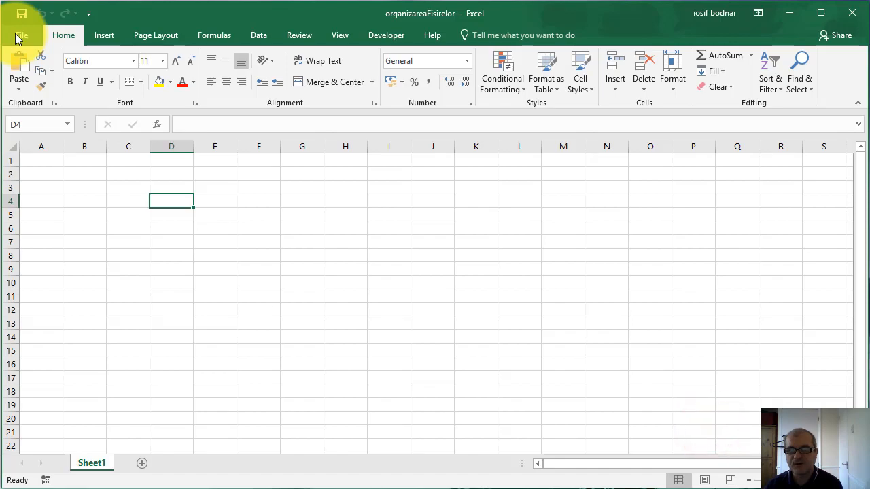
Save a copy of the workbook in the recent Greutatea ideala folder, and return to Save As to check the folder list
click(18, 39)
click(33, 173)
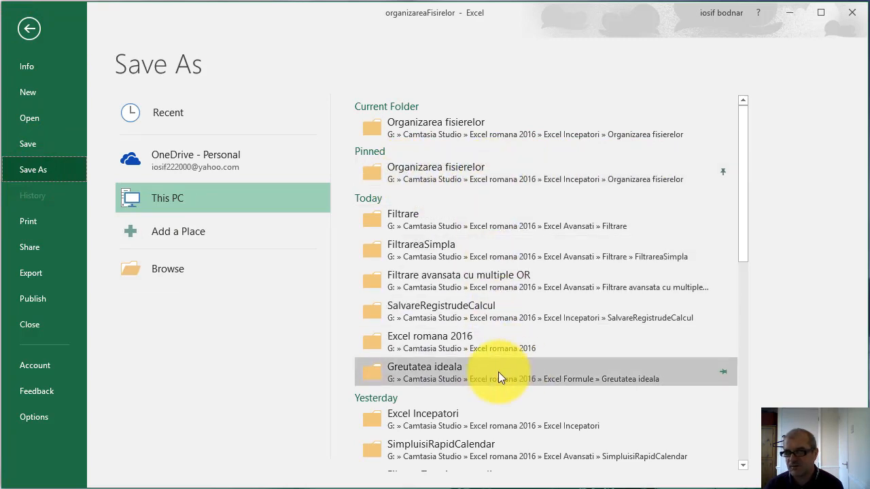
click(470, 369)
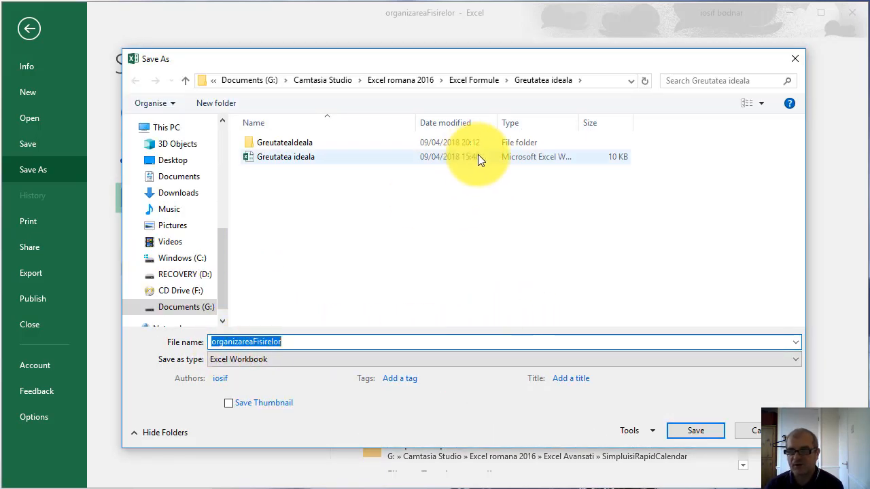
click(695, 431)
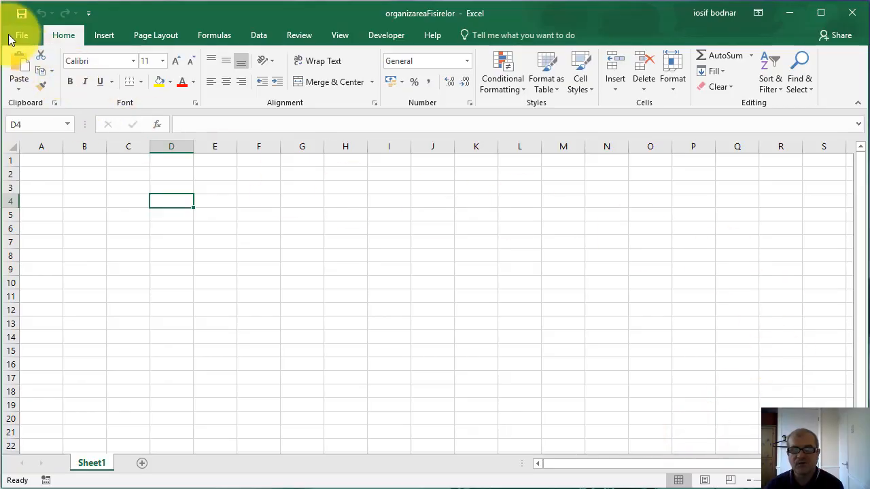
click(11, 33)
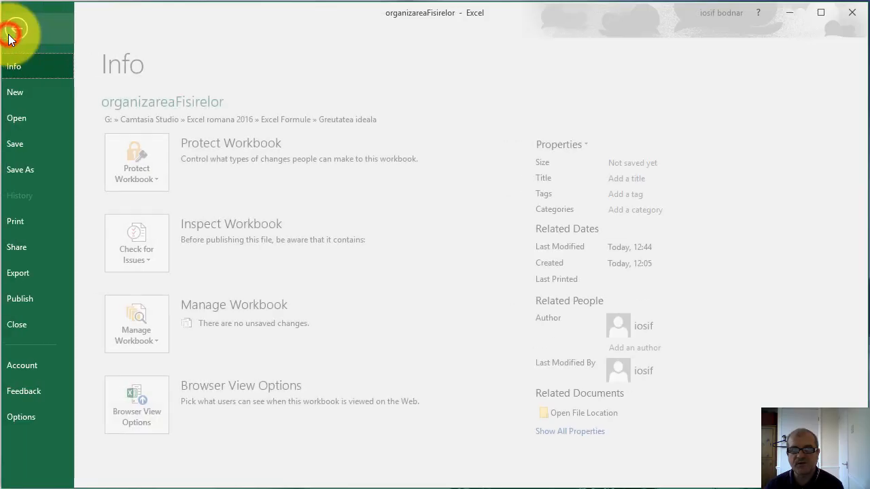
click(26, 170)
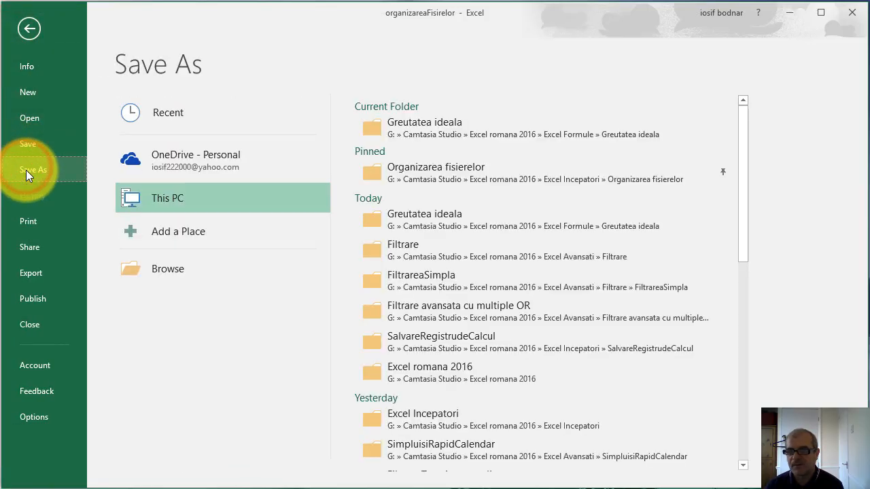